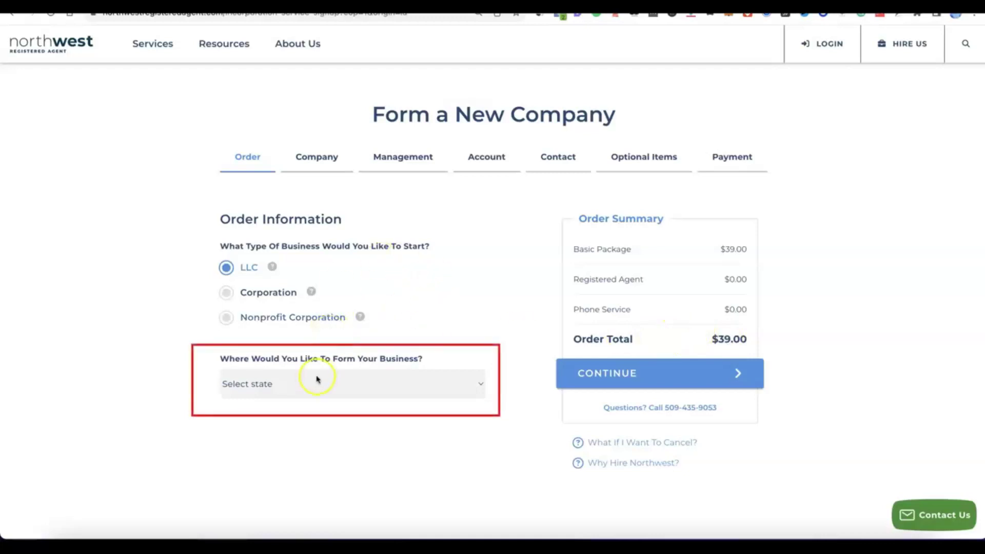
- Choose NM - New Mexico as the state to form the LLC in and proceed to the company details
click(475, 382)
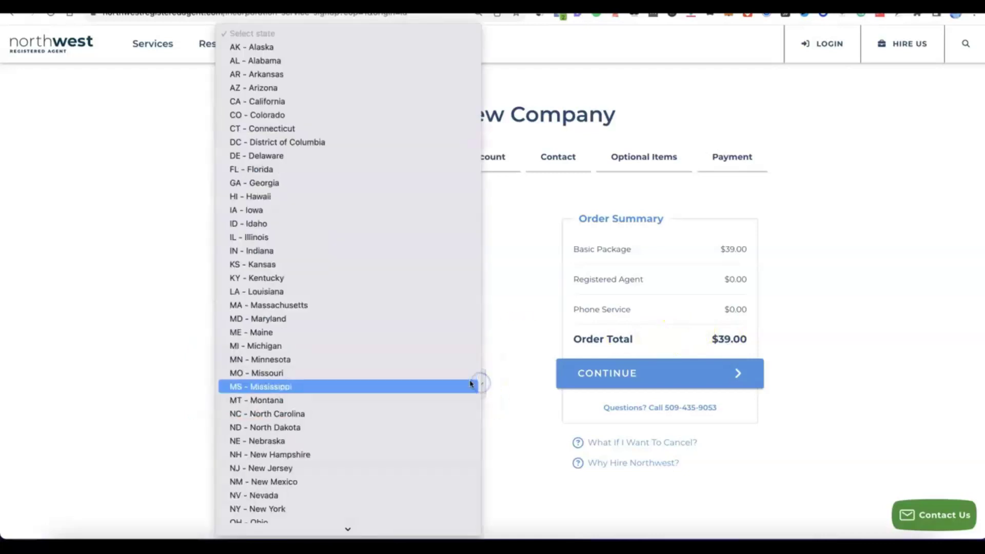
scroll(354, 326, down, 3)
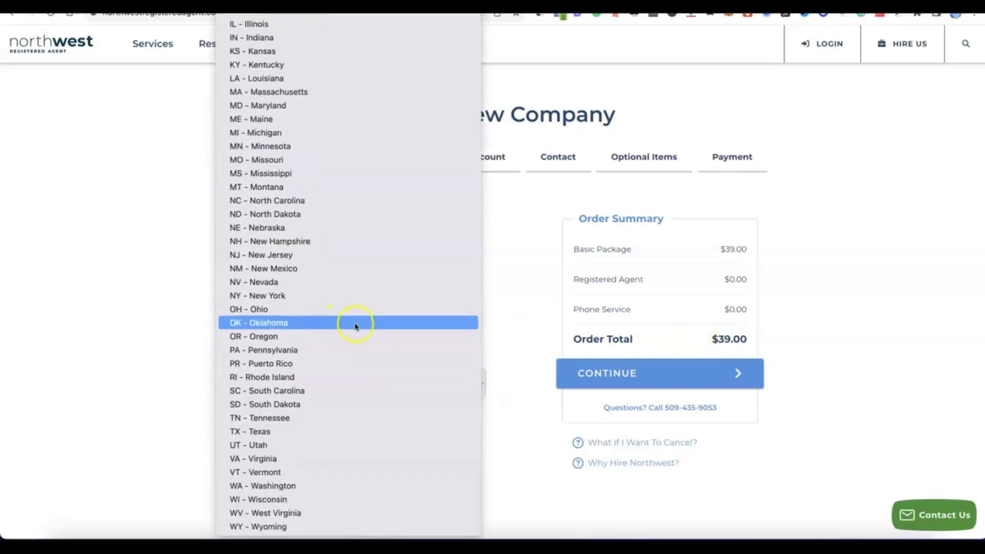
click(275, 268)
scroll(378, 406, down, 2)
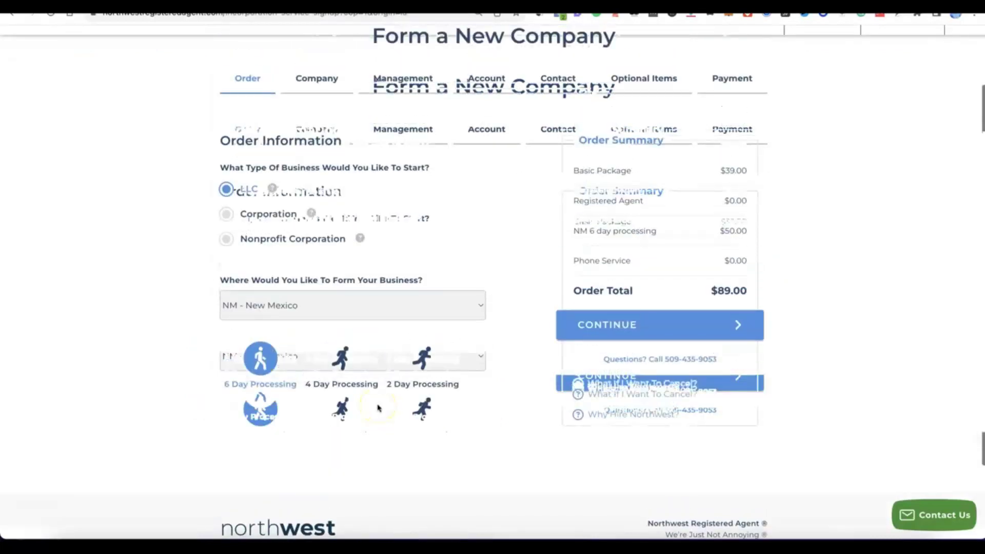
scroll(527, 378, up, 1)
click(641, 371)
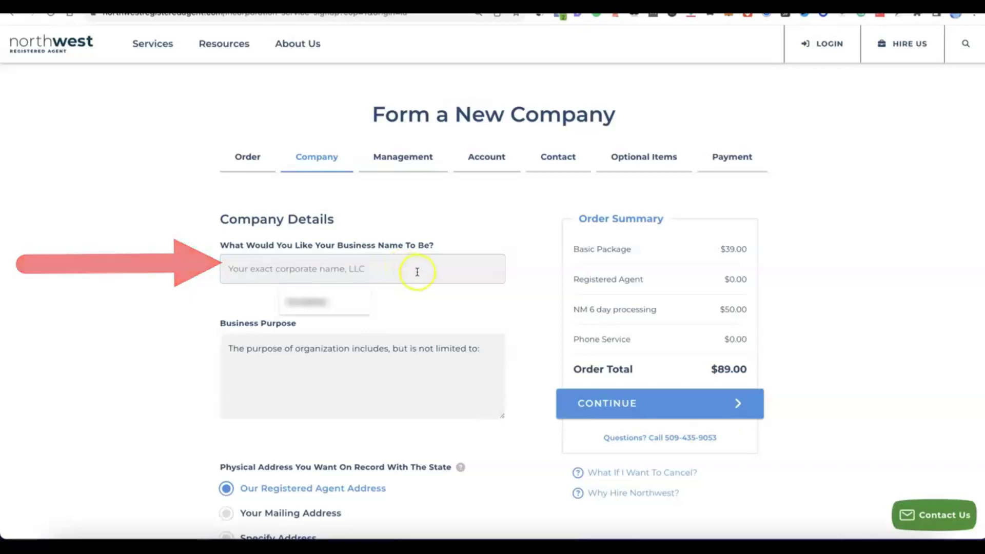
- Look up the business name in the notes file and enter Modoe as the company's name
click(859, 533)
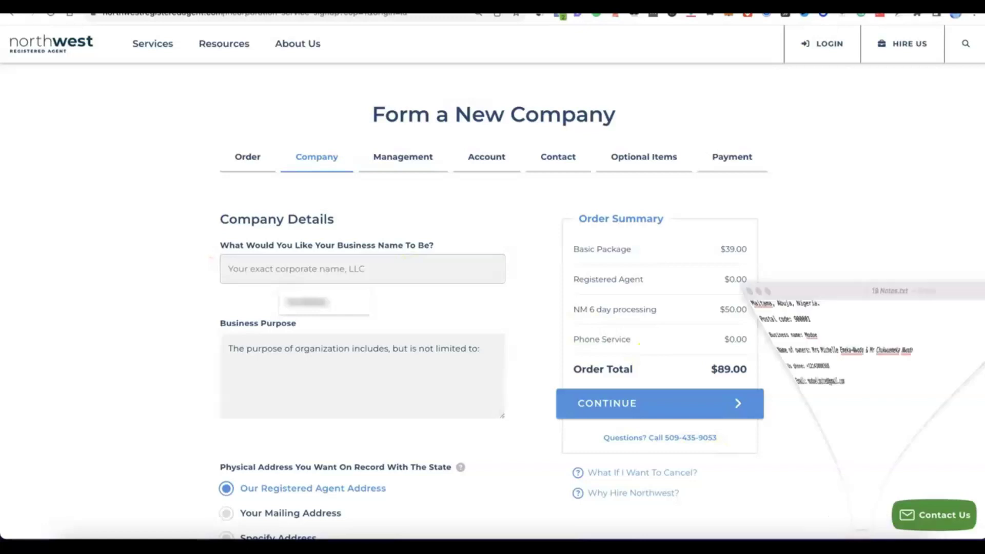
click(382, 267)
text(Modoe)
- Complete the business purpose statement with "E-commerce - online selling of general products."
click(288, 359)
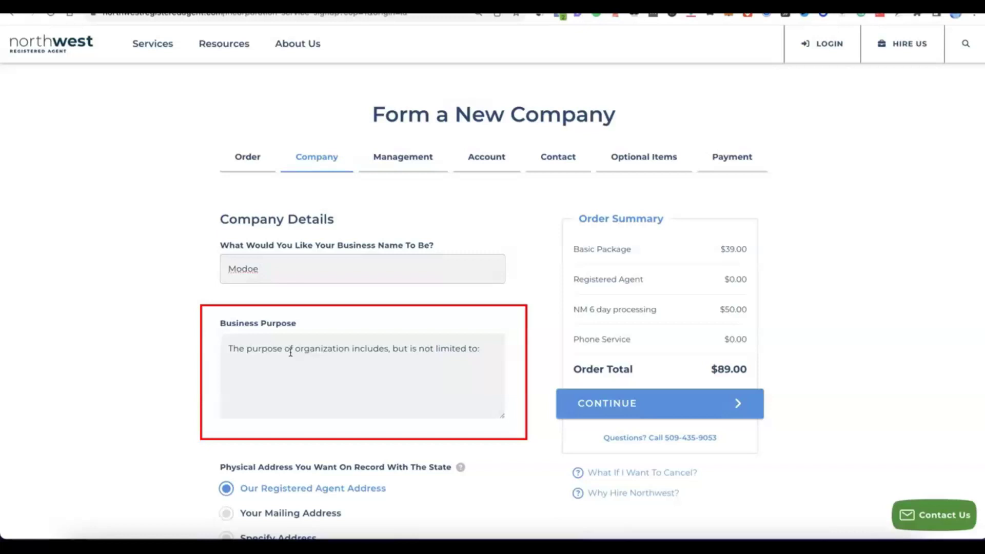
click(273, 381)
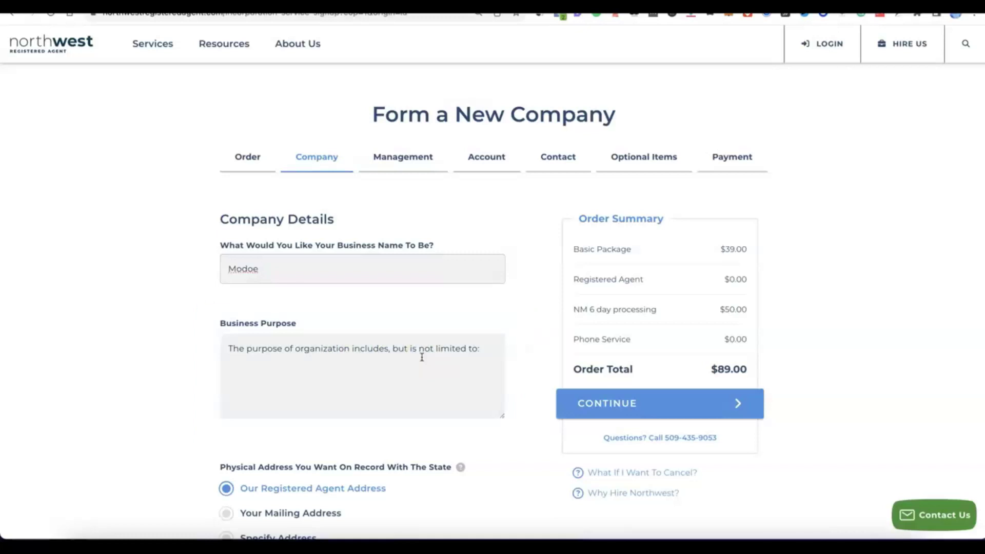
click(480, 338)
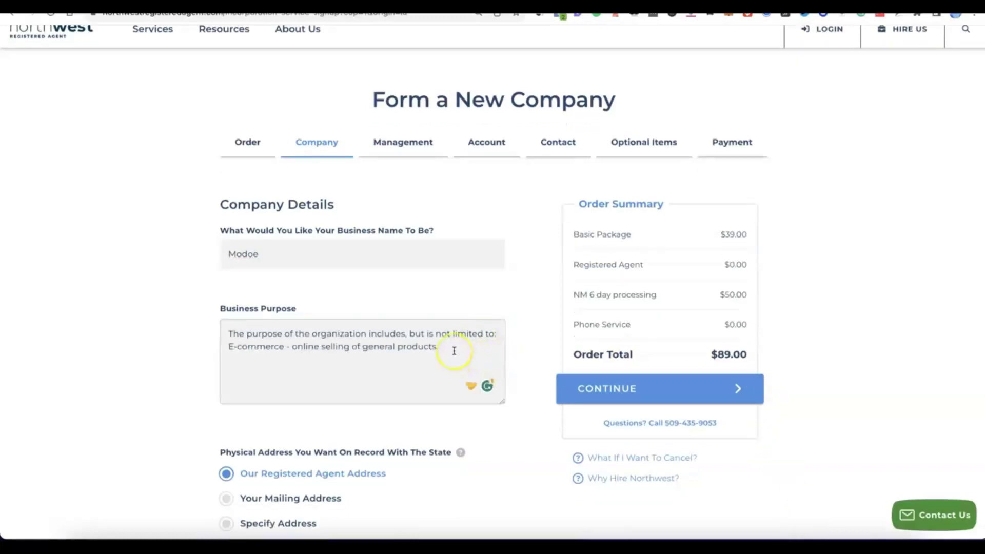
- Keep the registered agent address for both the physical and mailing address on record and proceed to company management
scroll(454, 351, down, 3)
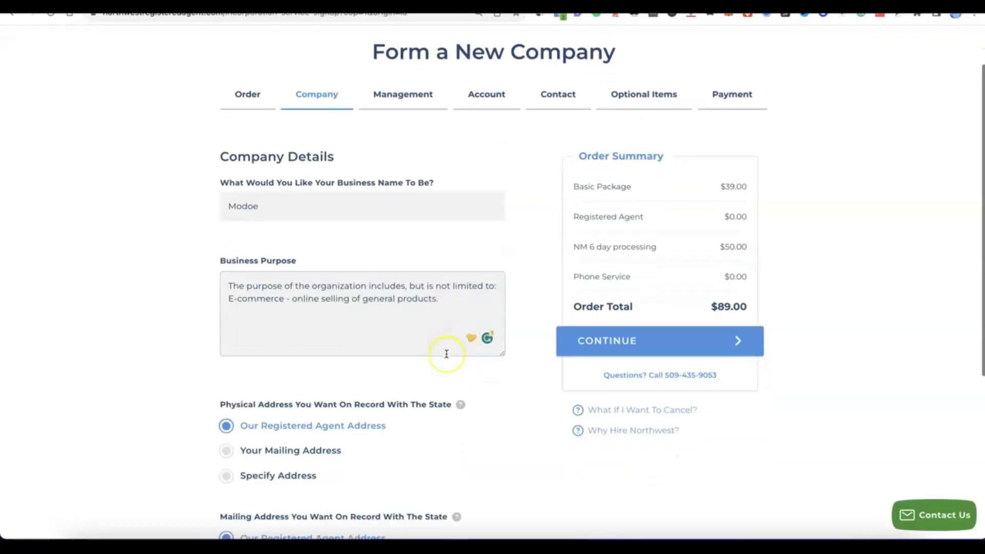
scroll(446, 353, down, 1)
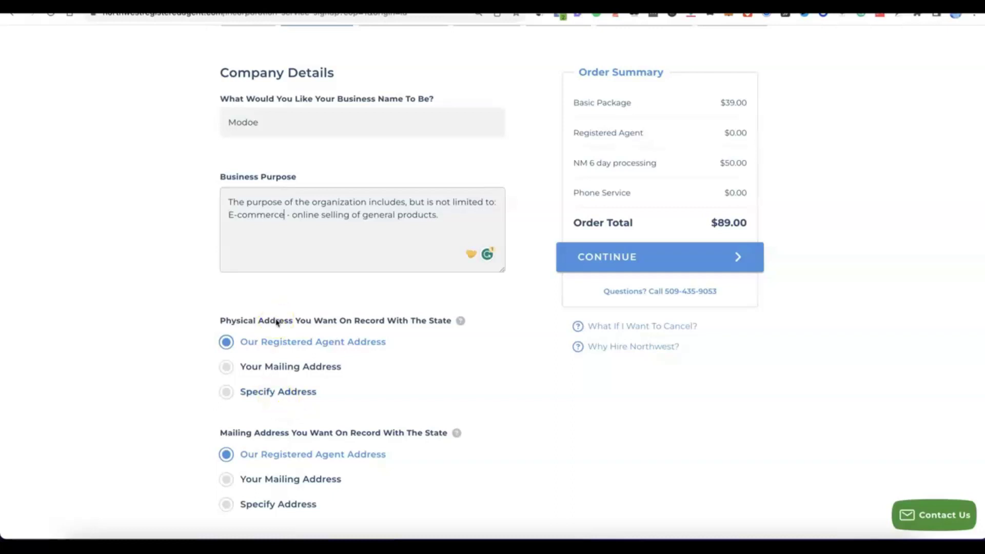
scroll(276, 322, down, 3)
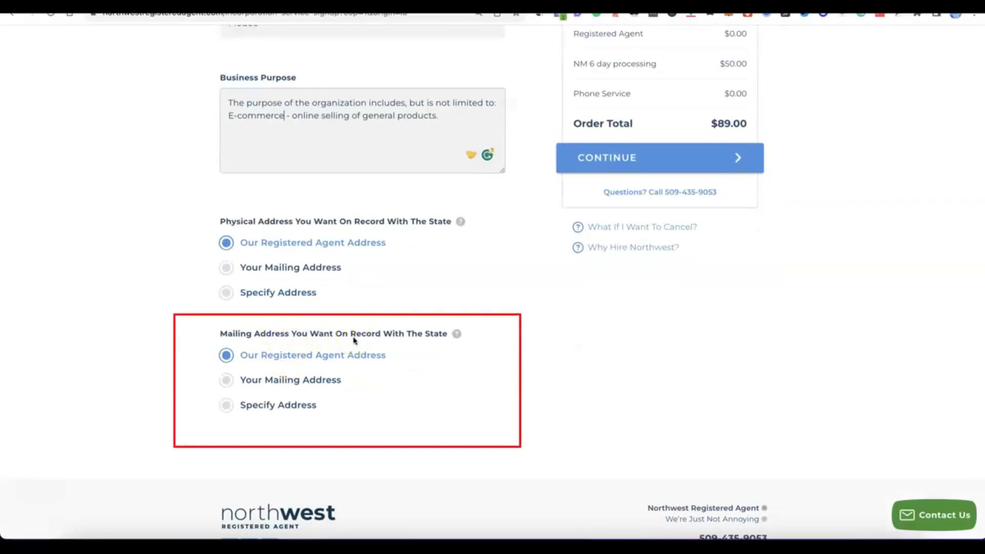
click(448, 296)
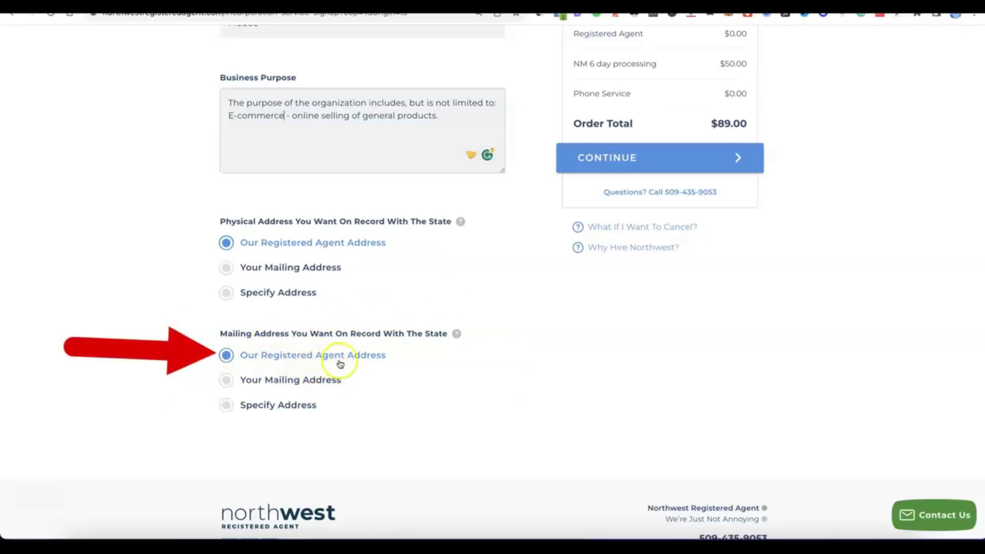
scroll(384, 361, up, 5)
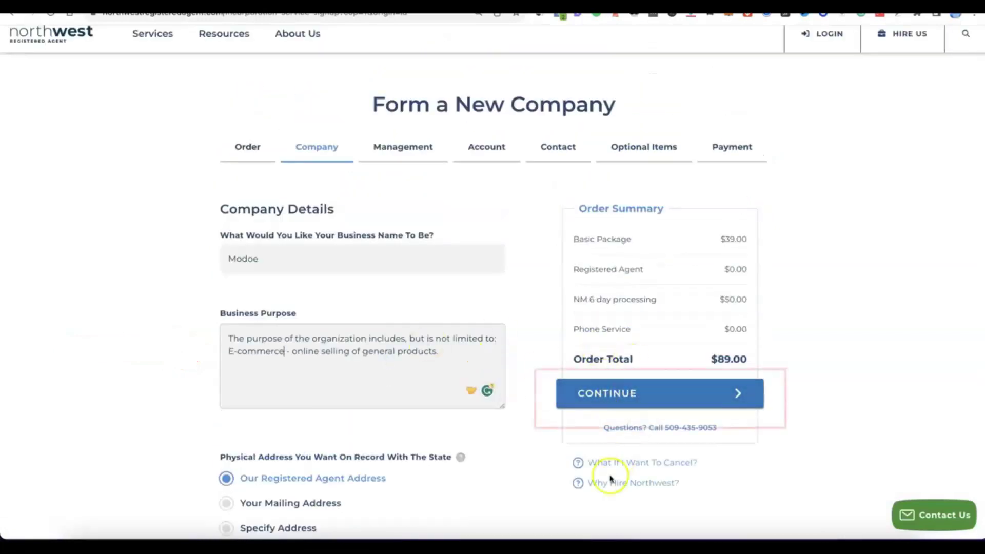
click(613, 398)
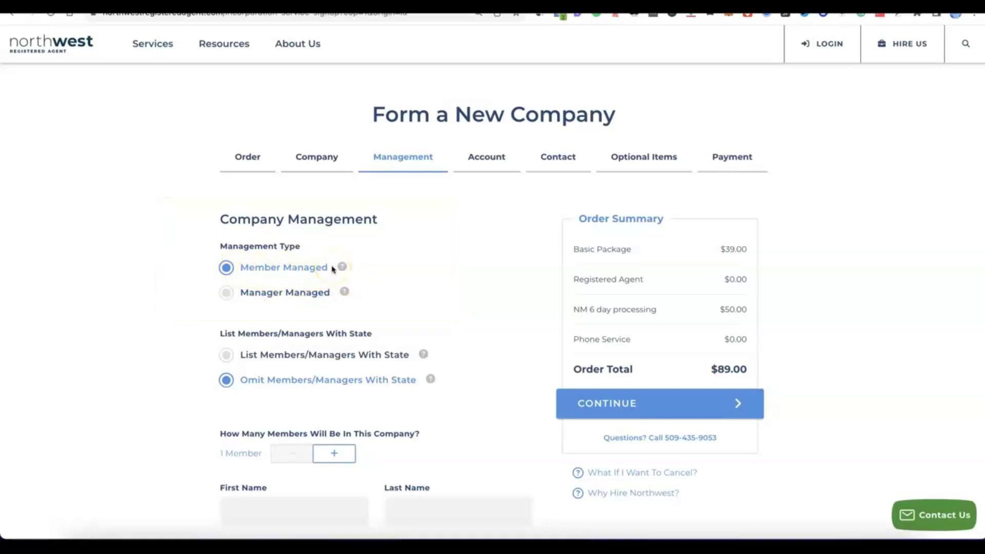
- Set the member-managed company to two members, enter each member's first and last name, and proceed to account setup
scroll(277, 260, down, 3)
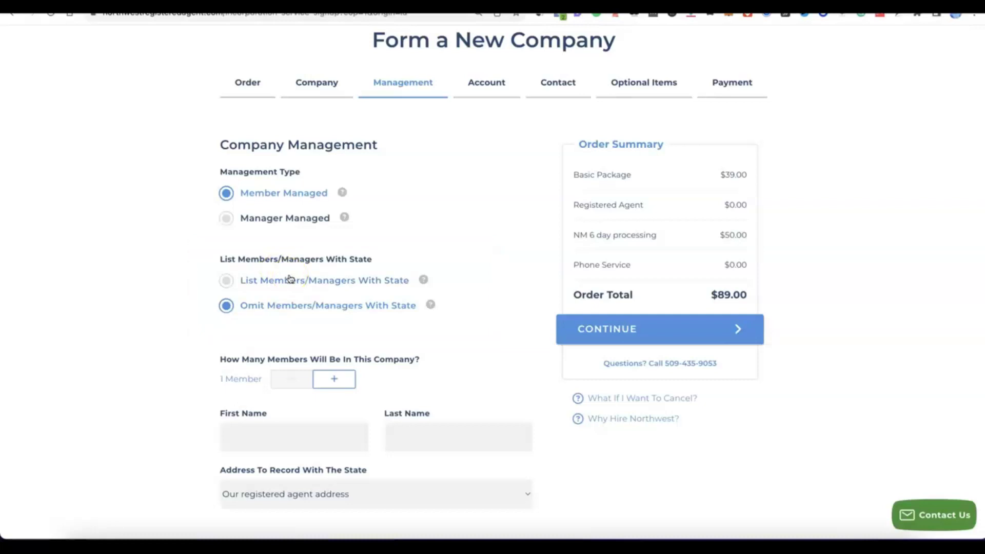
click(336, 379)
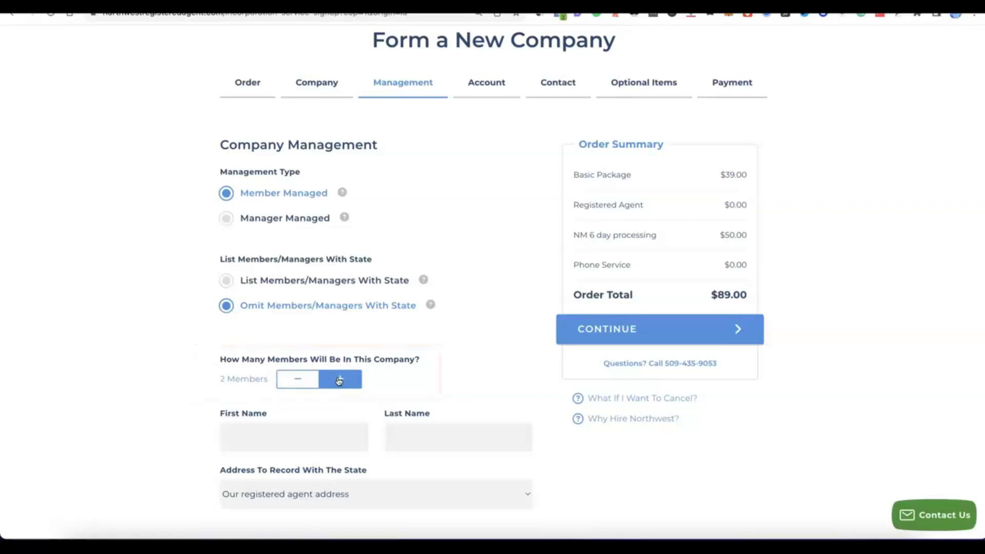
scroll(338, 380, down, 4)
scroll(330, 379, up, 1)
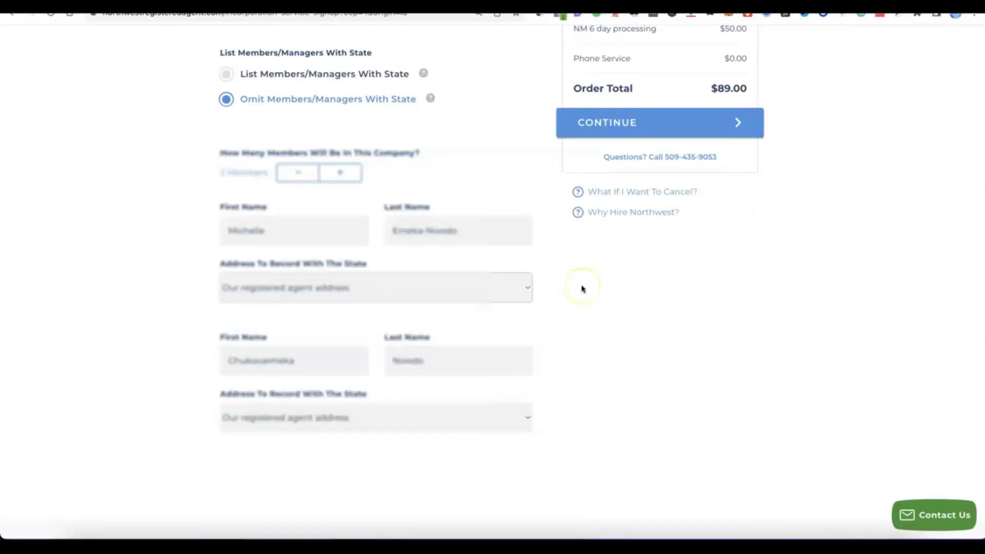
scroll(583, 300, up, 2)
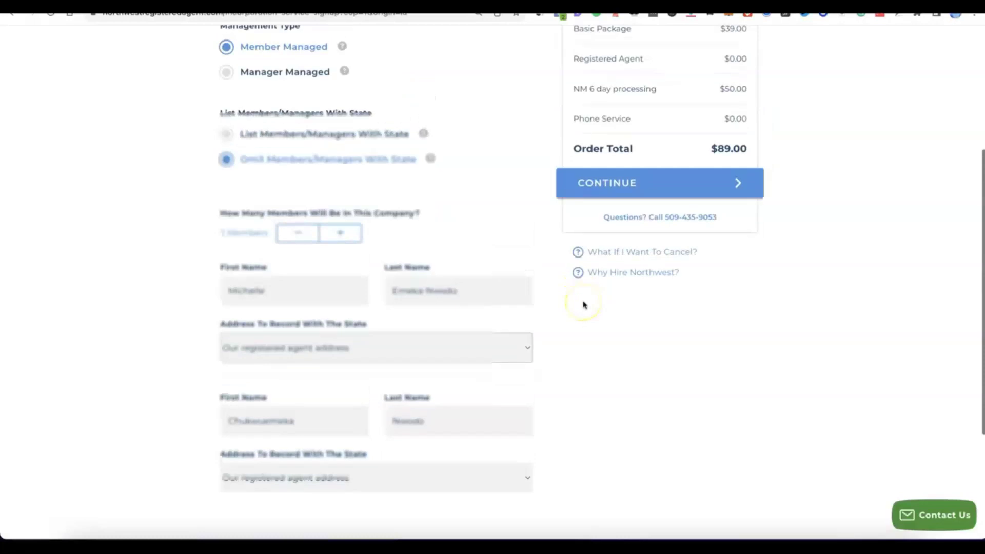
scroll(621, 194, up, 1)
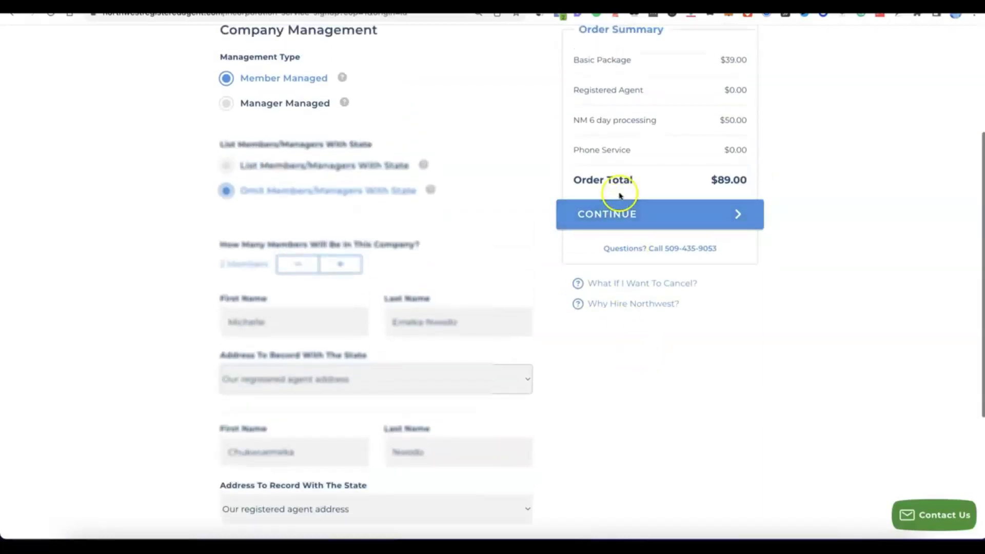
click(621, 208)
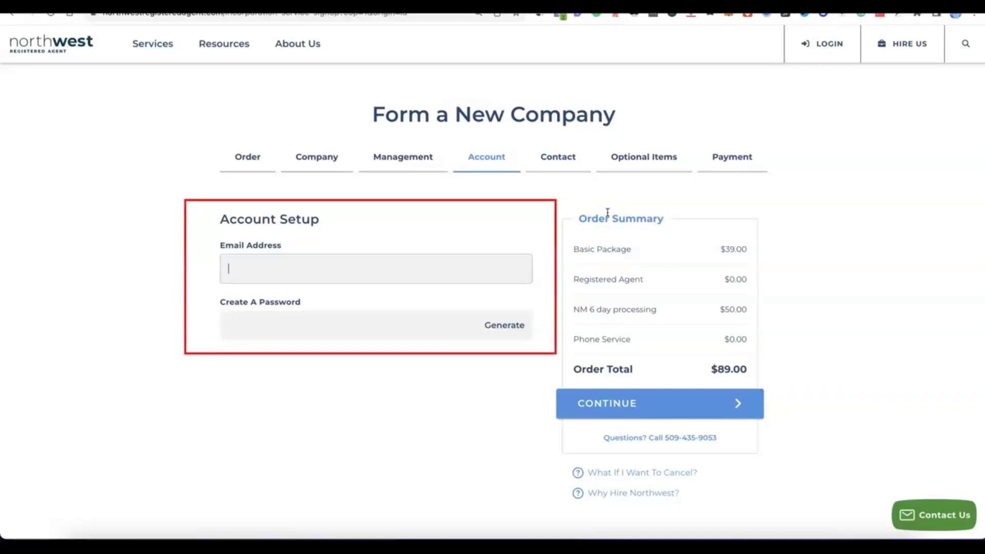
- Enter the account's e-mail address, generate an account password, and proceed to the contact details
click(331, 266)
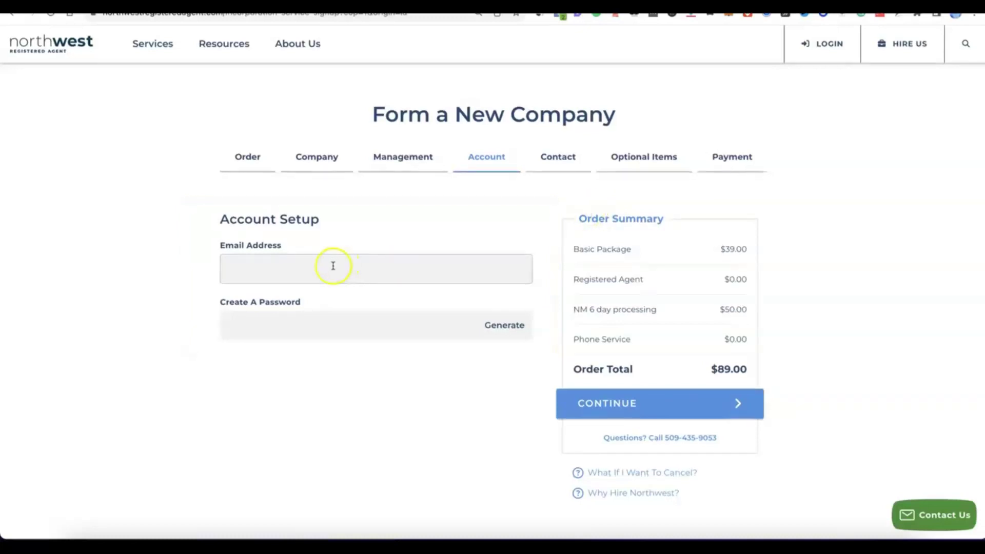
scroll(335, 260, down, 1)
click(313, 265)
click(320, 306)
click(316, 324)
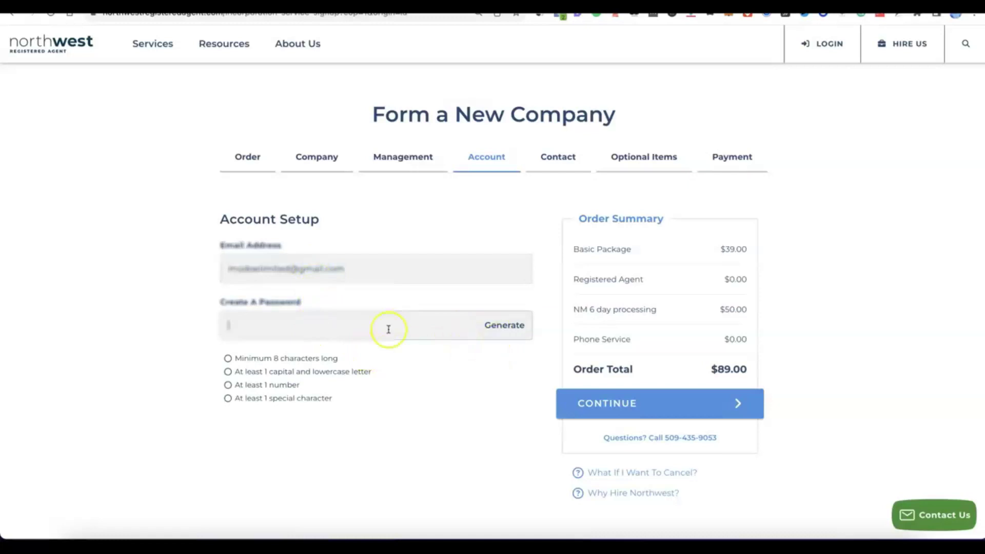
click(505, 325)
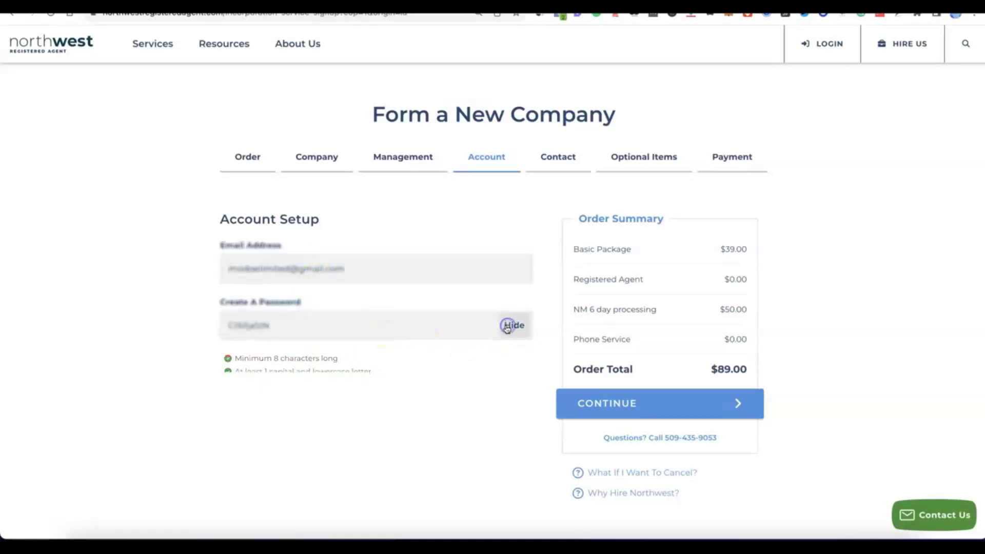
click(356, 369)
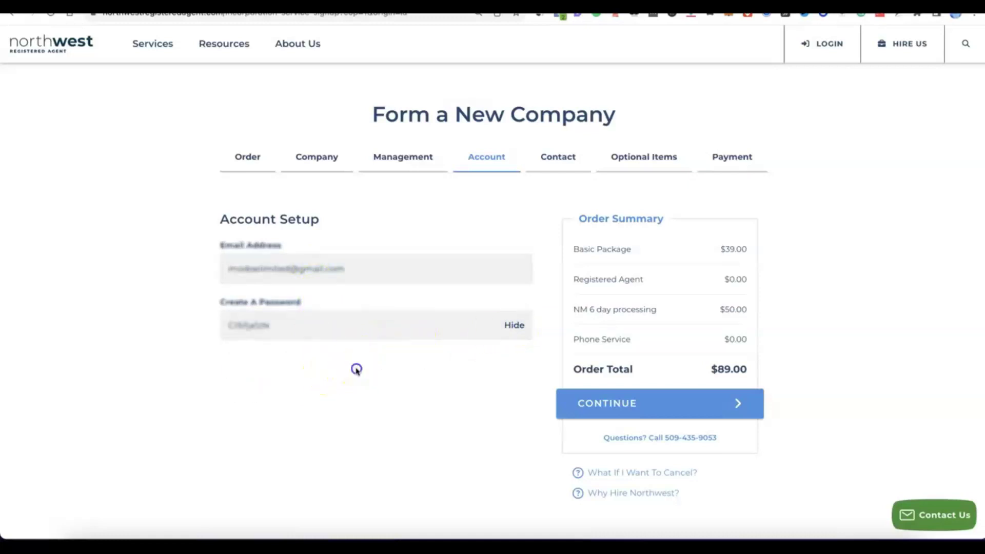
scroll(356, 370, down, 1)
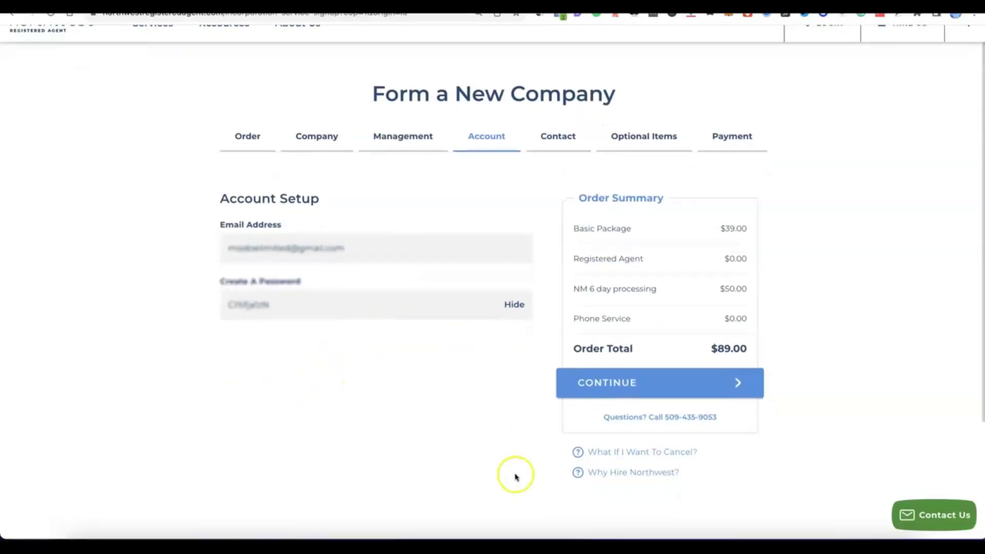
click(628, 395)
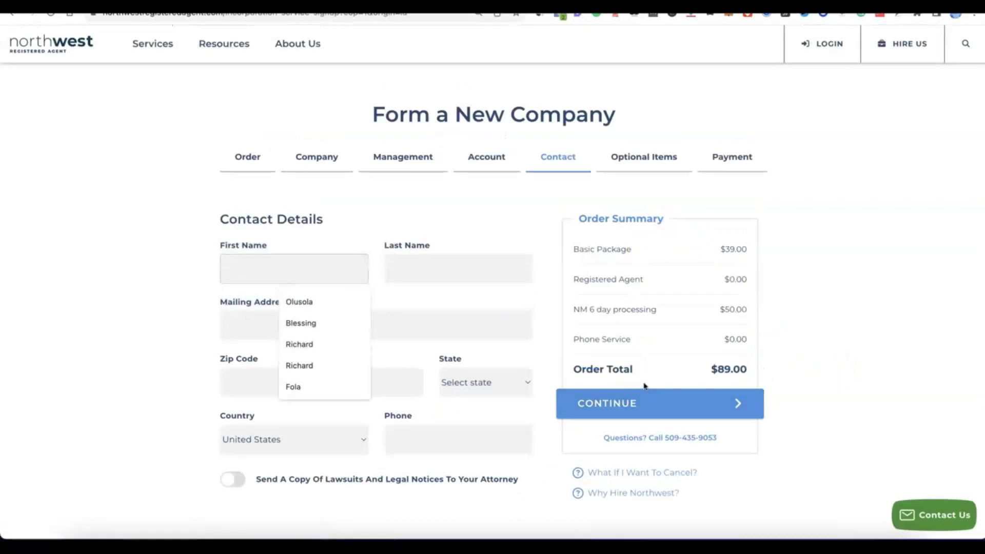
- Fill in the contact's name, mailing address, country and phone number, and proceed to the optional items
click(155, 242)
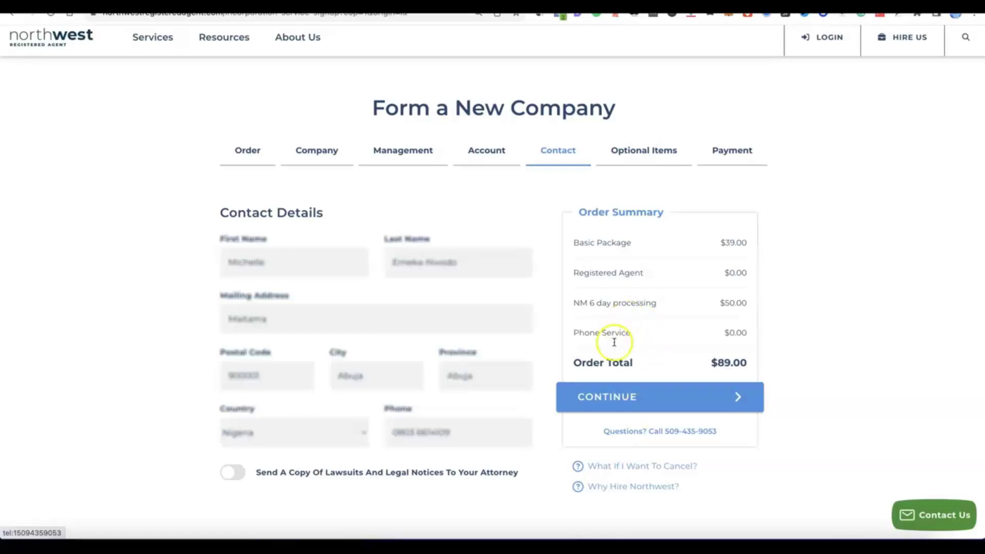
click(611, 406)
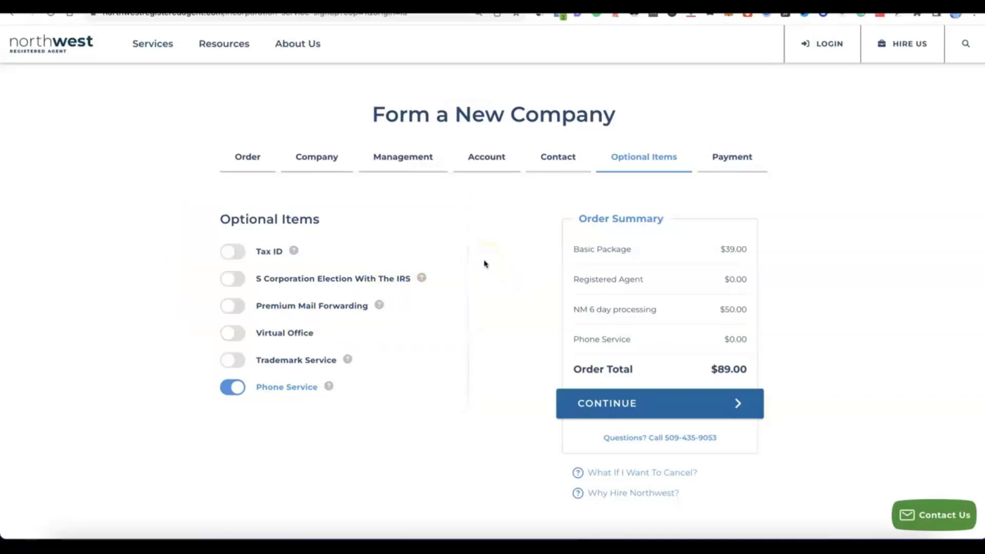
- Turn off the optional Phone Service
click(237, 388)
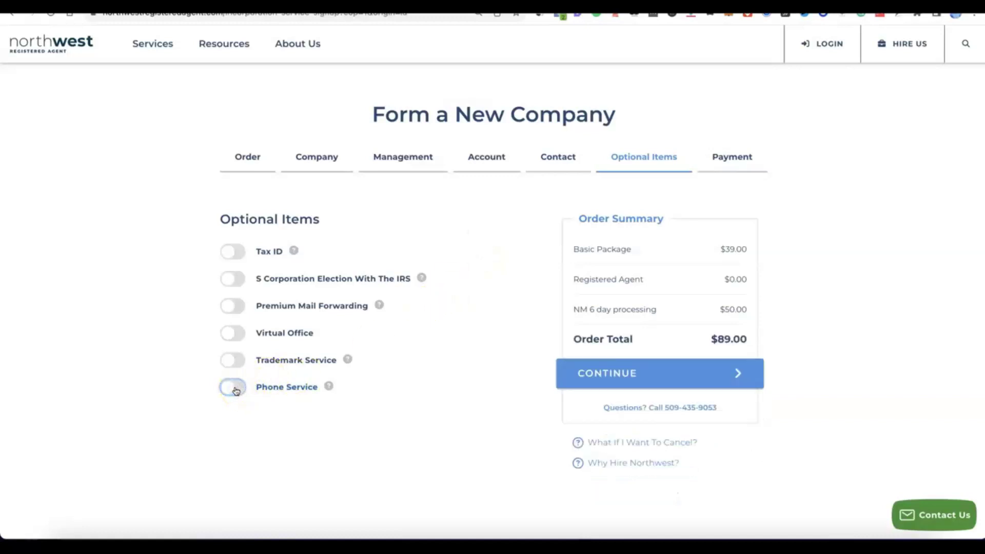
click(230, 387)
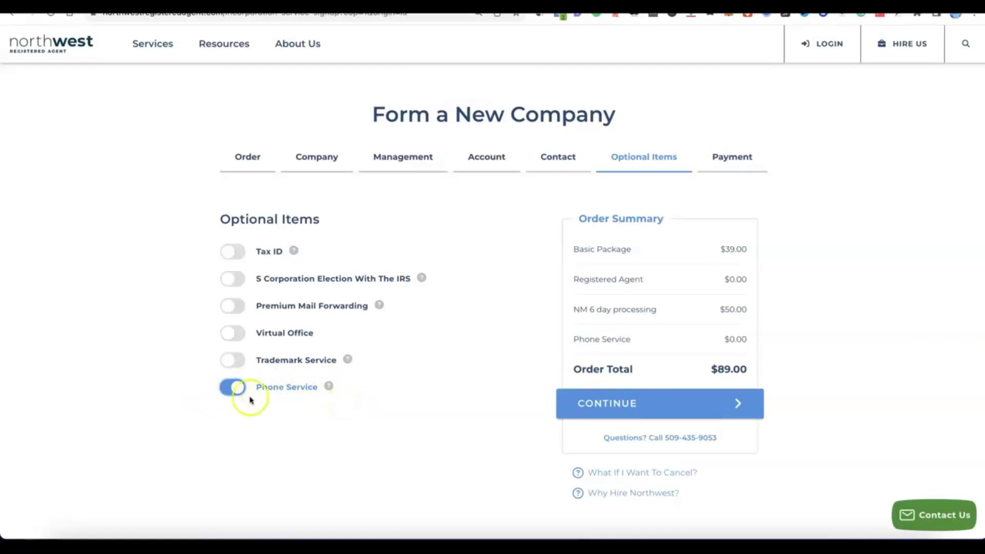
click(233, 388)
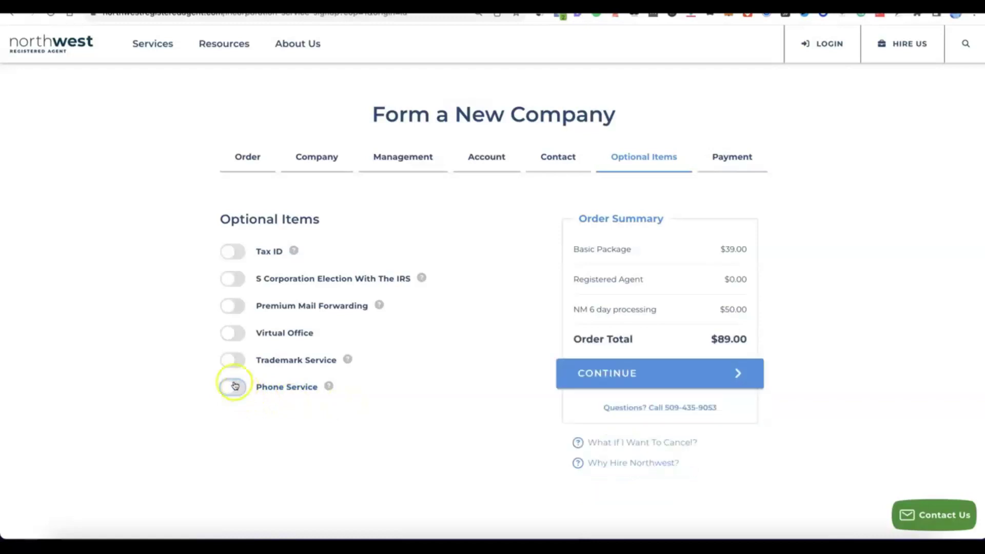
- Add the Tax ID service to the order with the Do NOT Have Social Security Number option
click(227, 252)
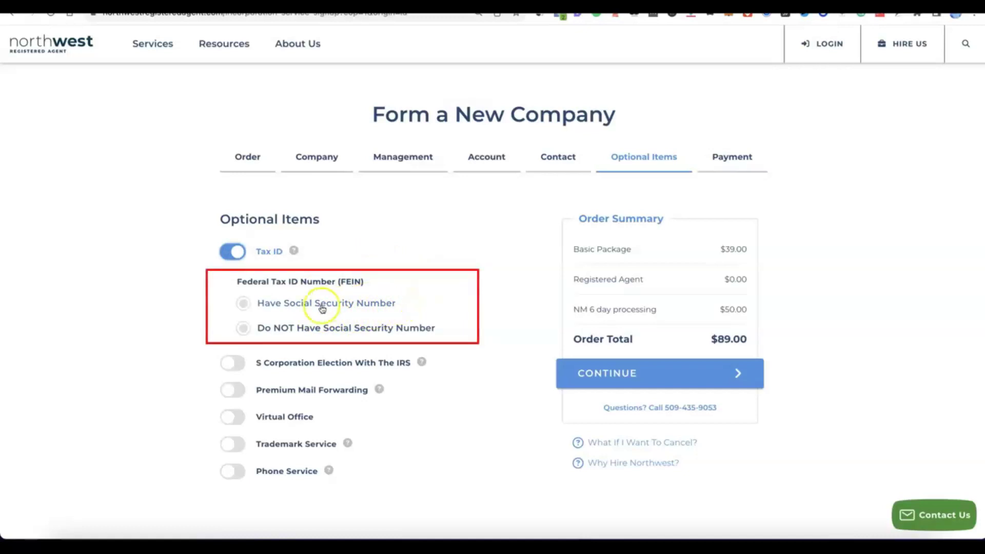
click(244, 303)
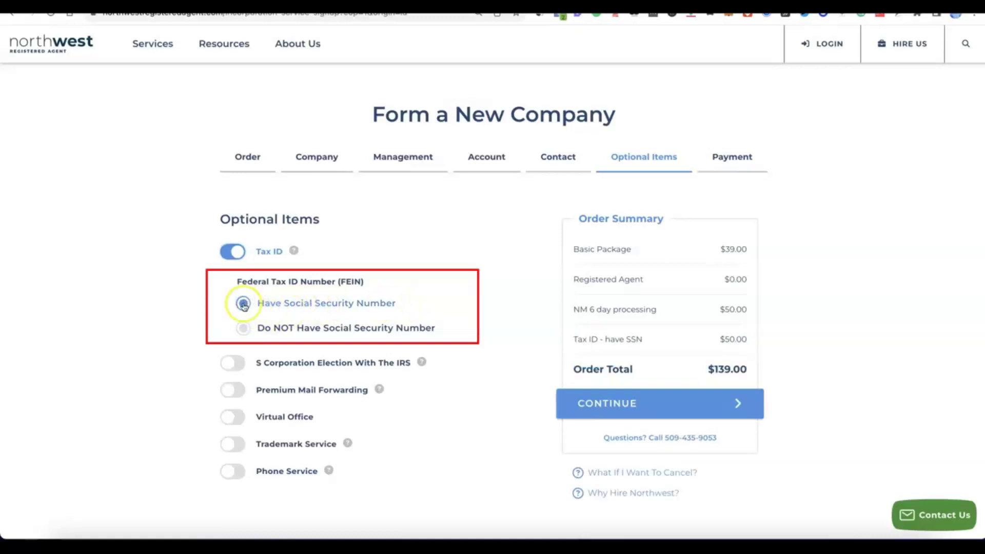
click(239, 329)
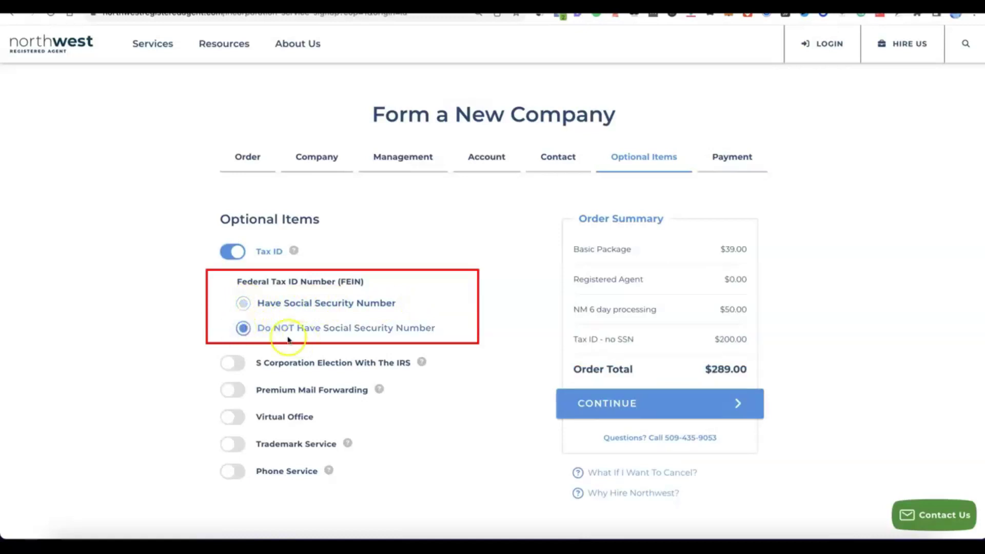
click(332, 334)
click(355, 304)
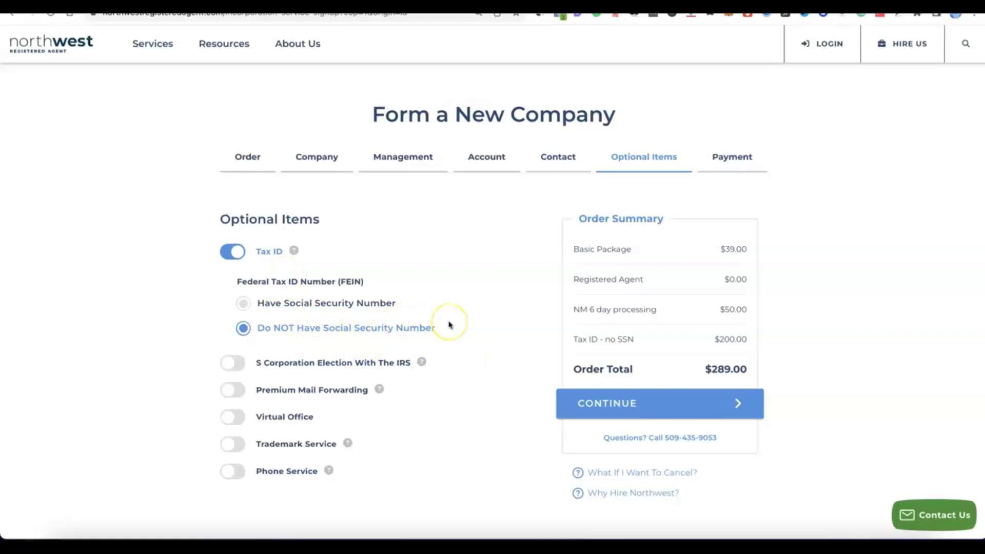
- Proceed to payment, enter the cardholder's name, card number, expiration date and CVV, and place the order
scroll(449, 324, down, 2)
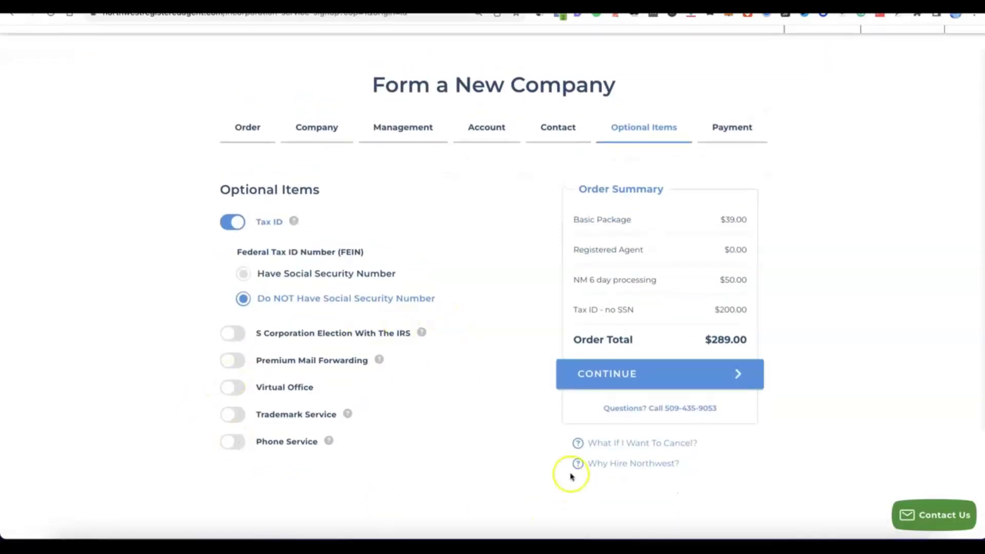
click(621, 374)
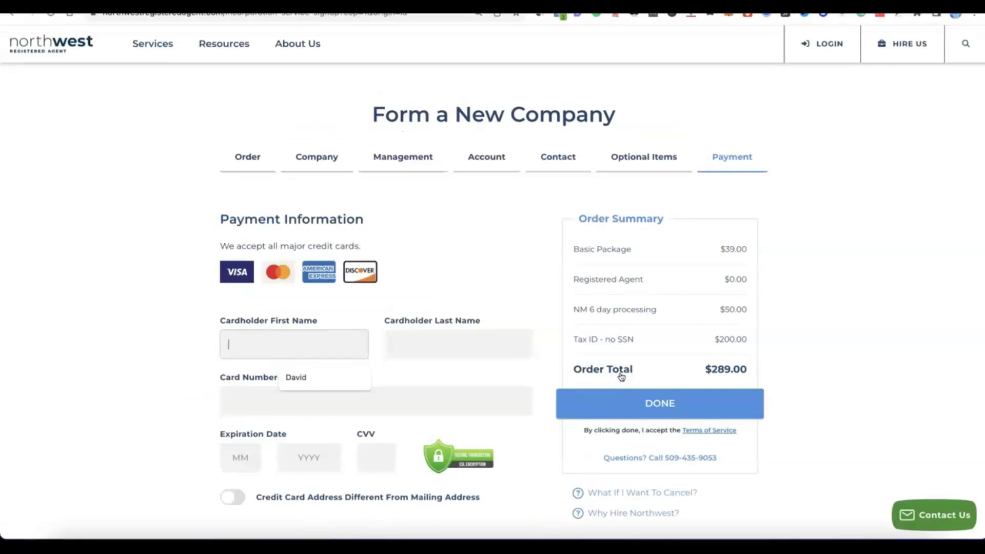
scroll(621, 359, down, 5)
click(620, 336)
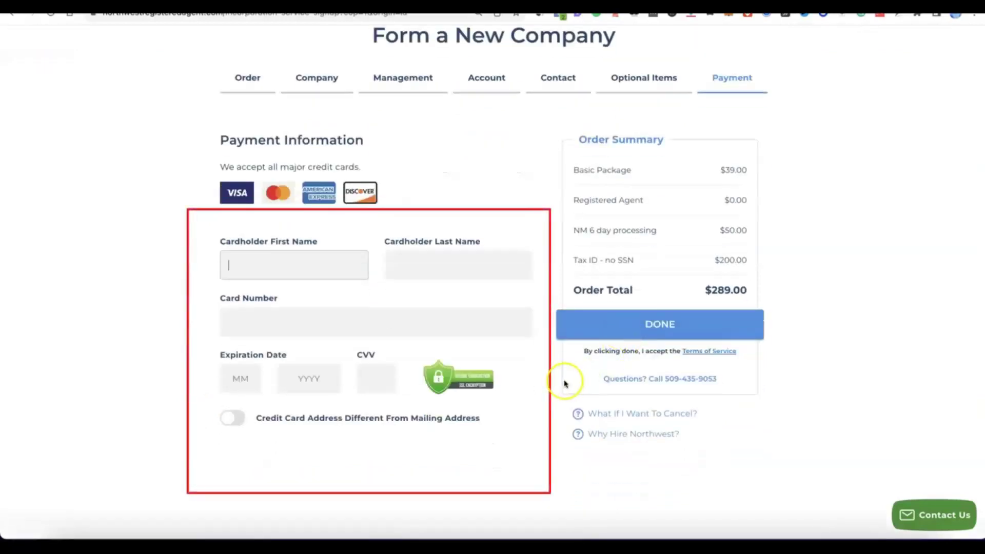
click(269, 265)
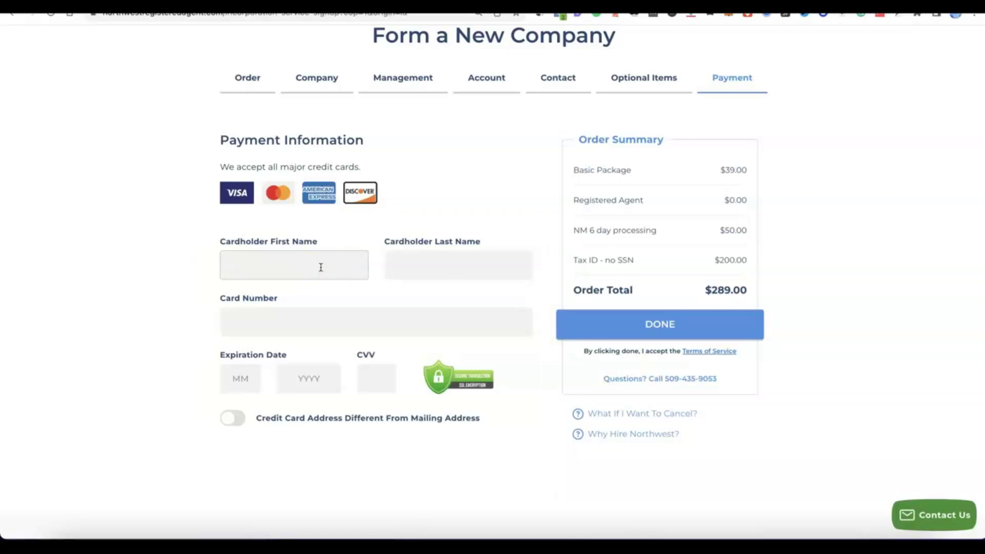
click(369, 255)
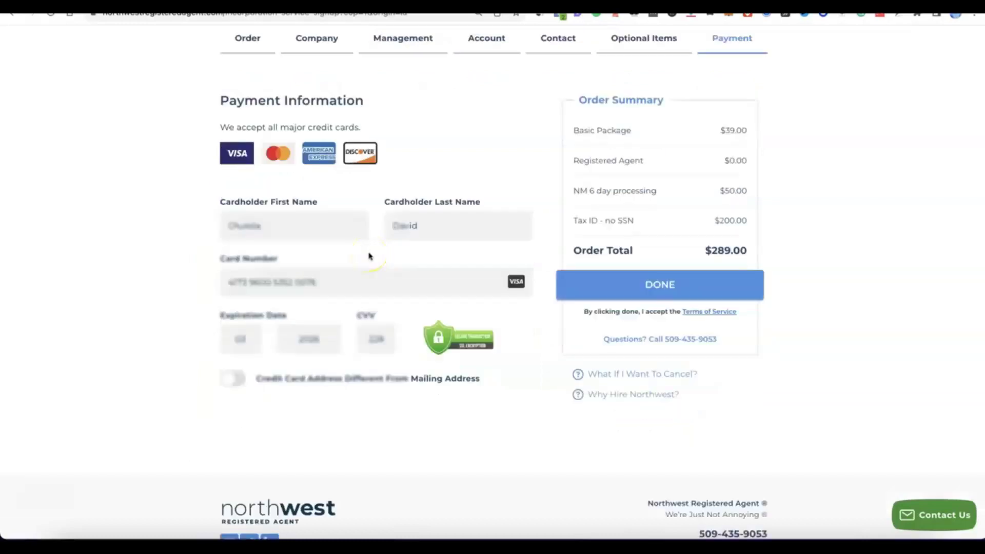
click(626, 285)
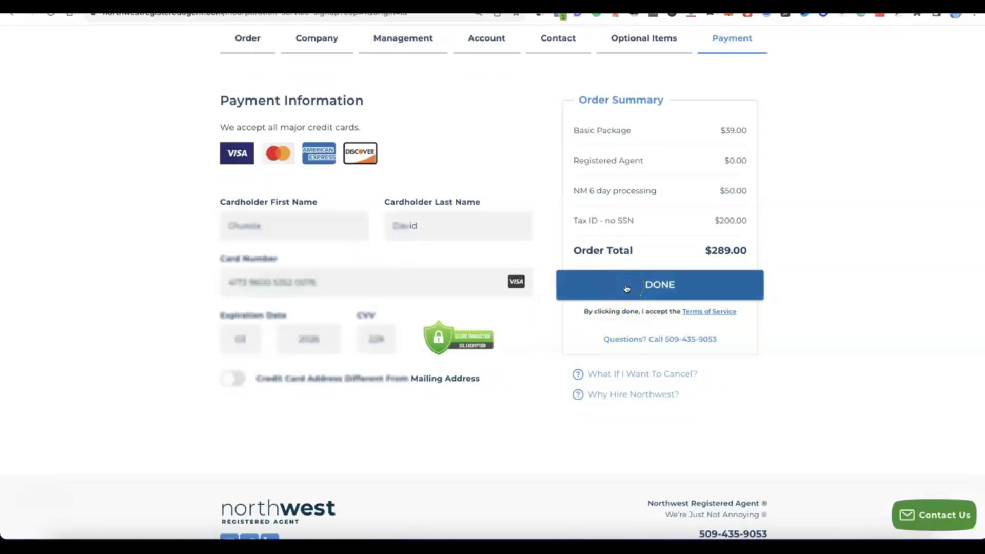
click(651, 284)
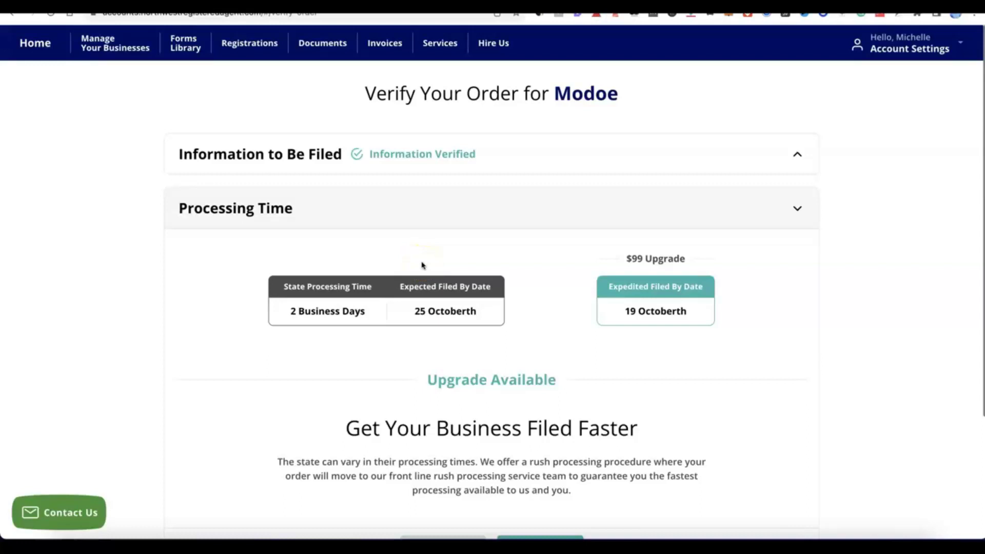
- Keep the standard processing time without the rush upgrade, and decline the additional business items
click(446, 231)
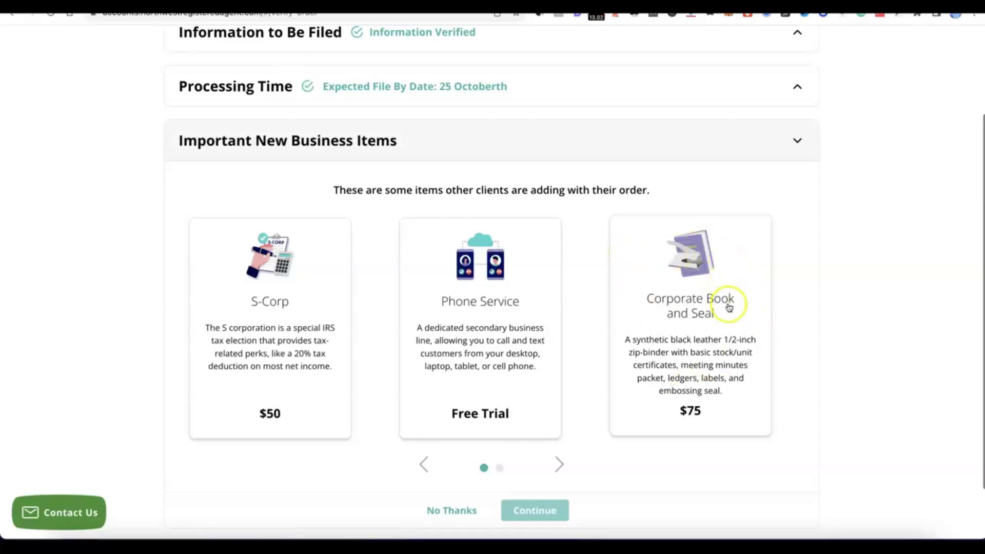
scroll(549, 291, down, 1)
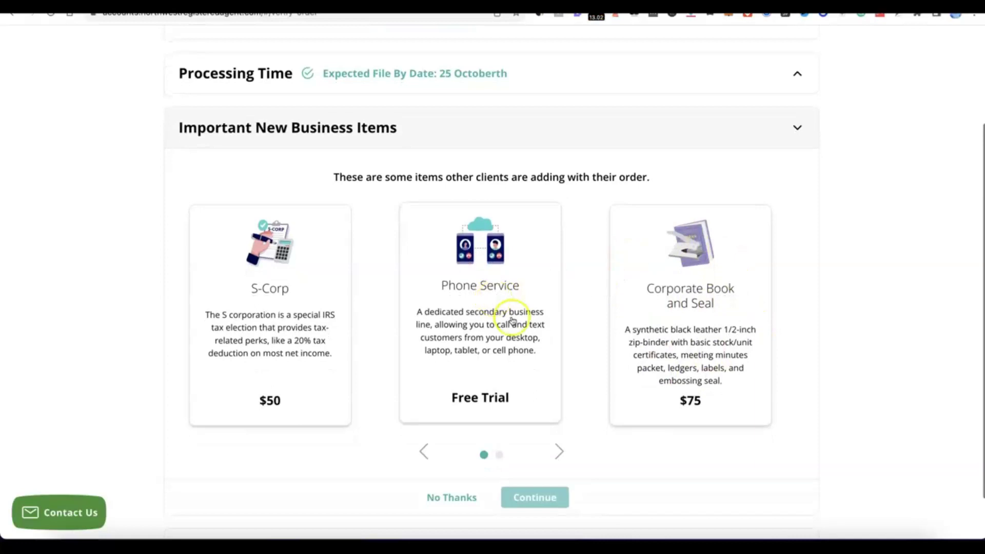
scroll(513, 314, down, 2)
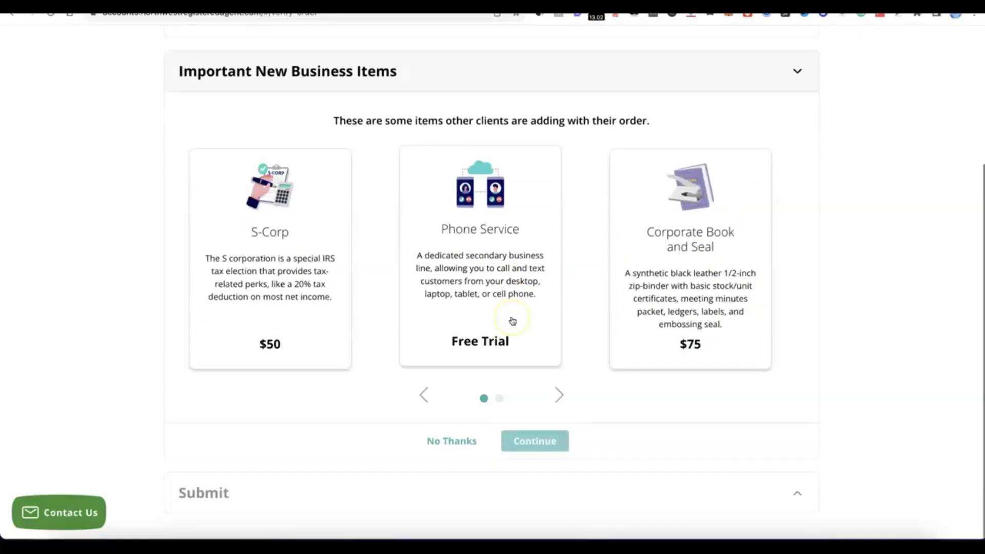
click(458, 441)
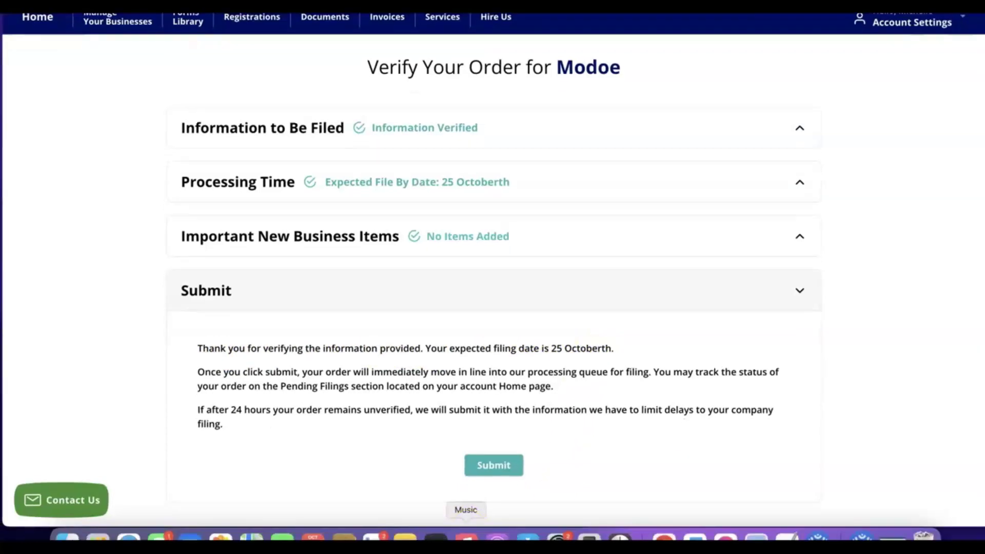
- Submit the verified Modoe order for filing
click(312, 527)
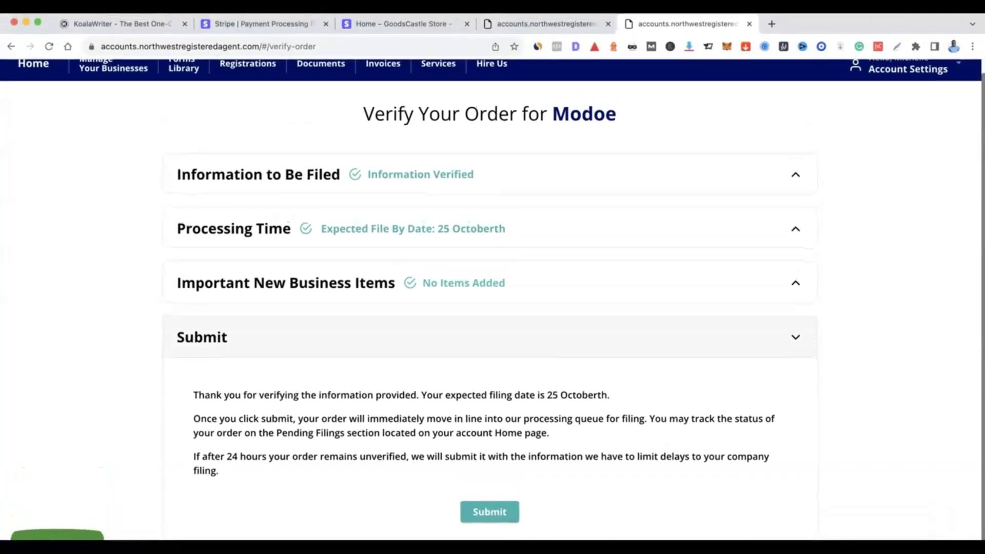
click(417, 443)
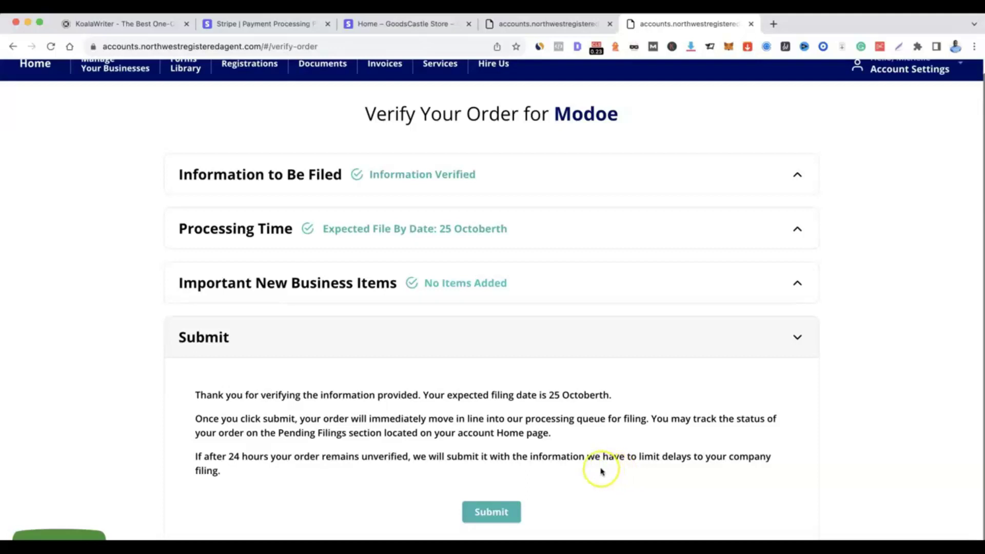
click(492, 511)
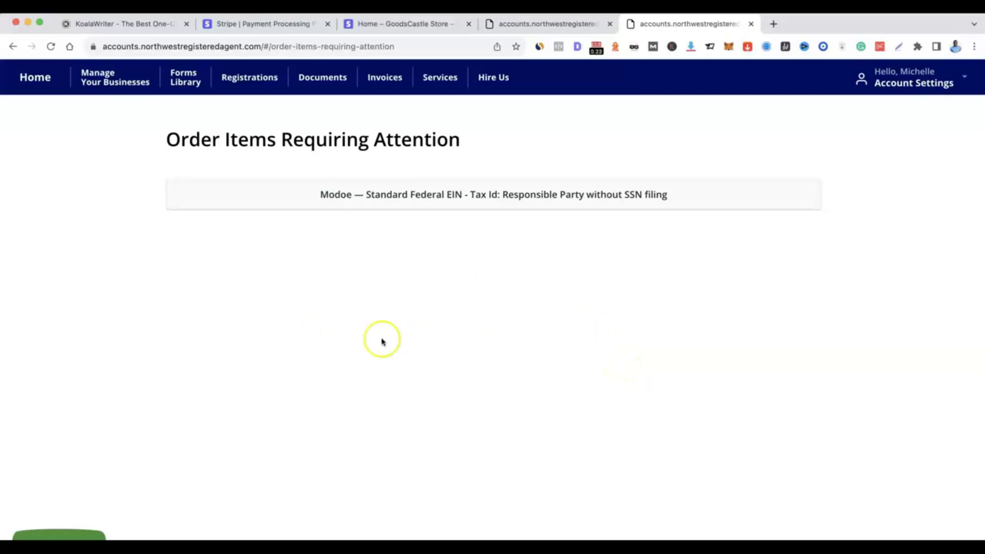
- Open the Modoe Standard Federal EIN item requiring attention and choose the existing contact as the Responsible Party
click(451, 194)
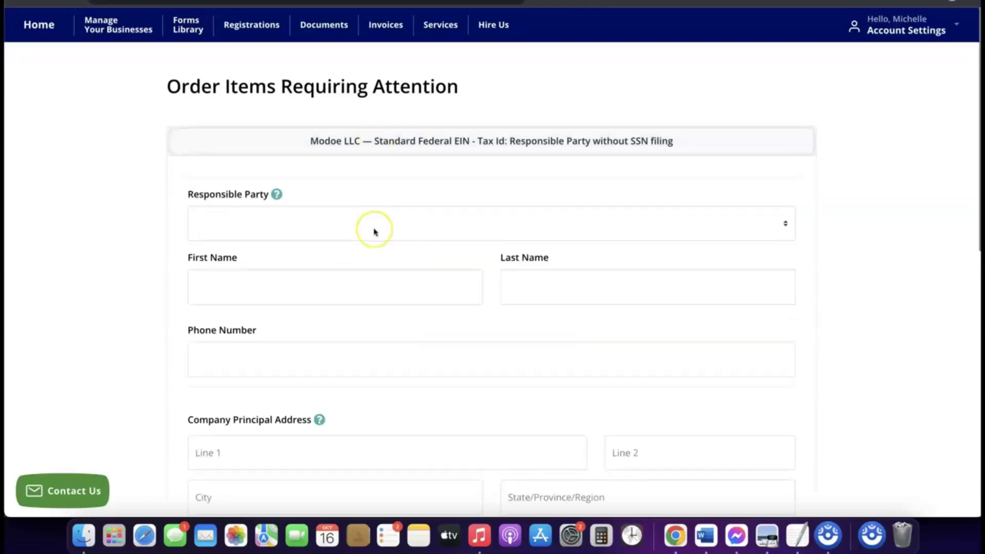
scroll(373, 230, down, 3)
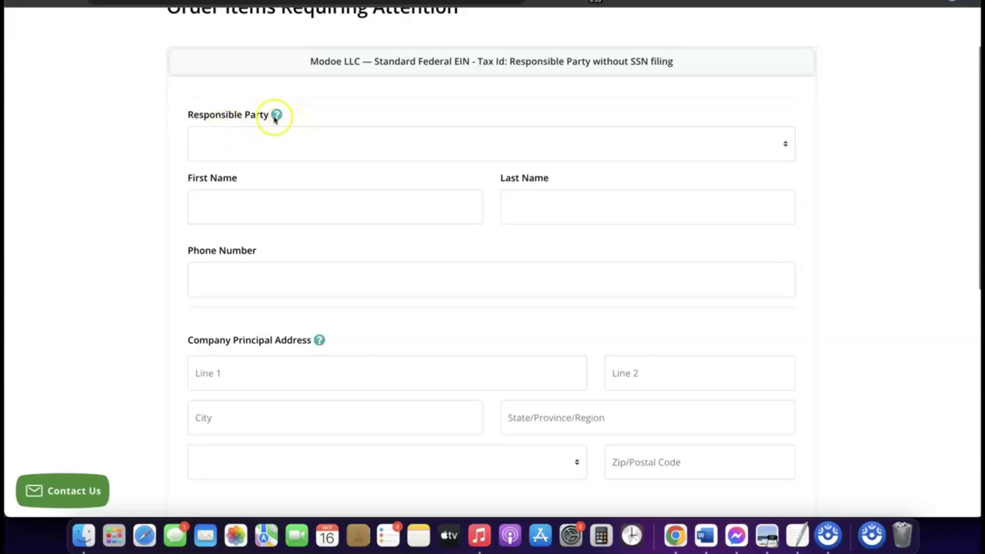
click(269, 137)
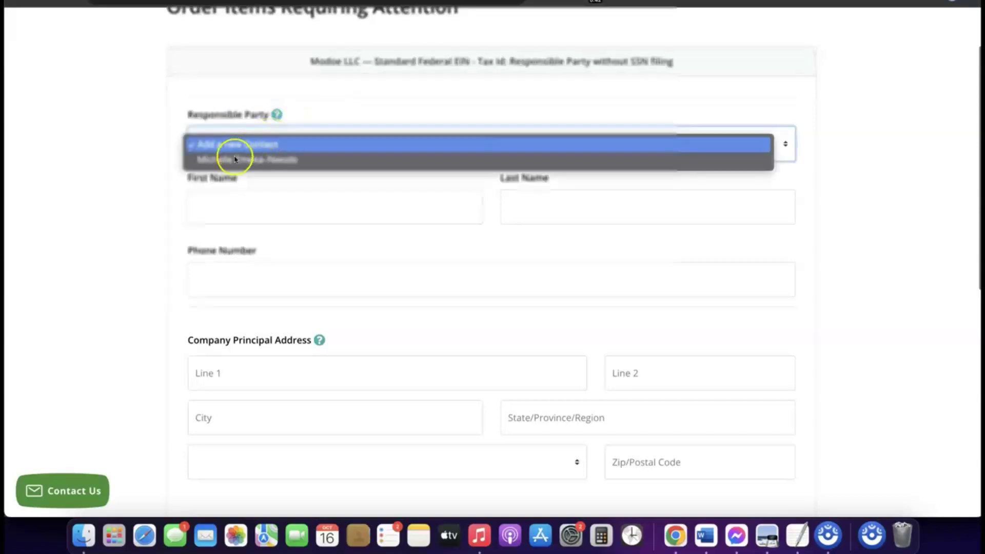
click(260, 163)
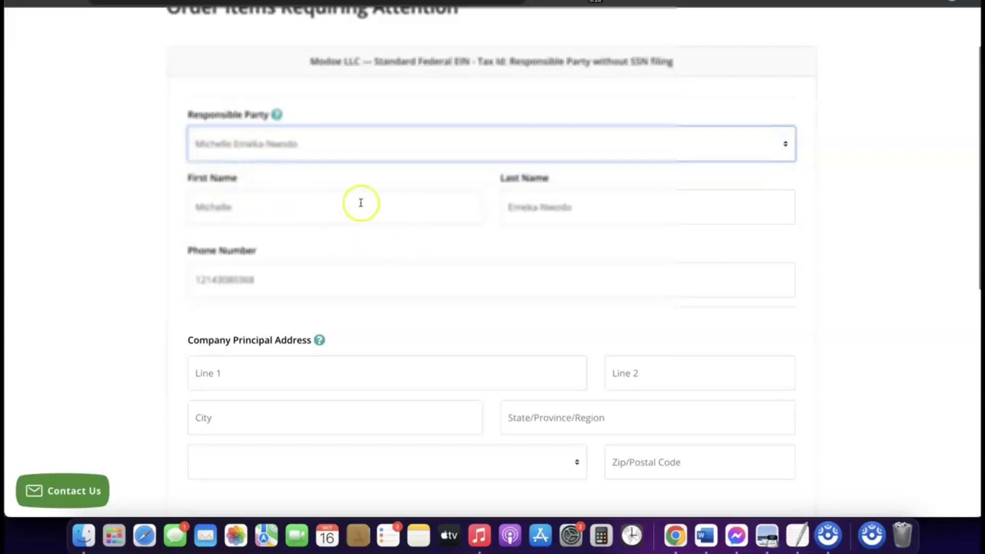
- Fill in the Company Principal Address with the company's street address, suite, city, state, country and postal code
scroll(409, 242, down, 2)
scroll(409, 243, down, 5)
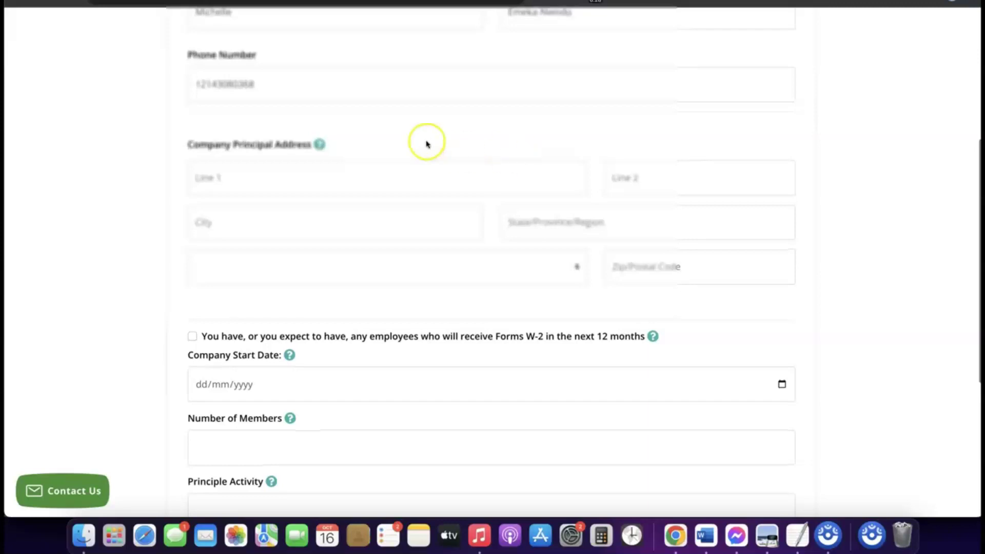
scroll(334, 150, down, 2)
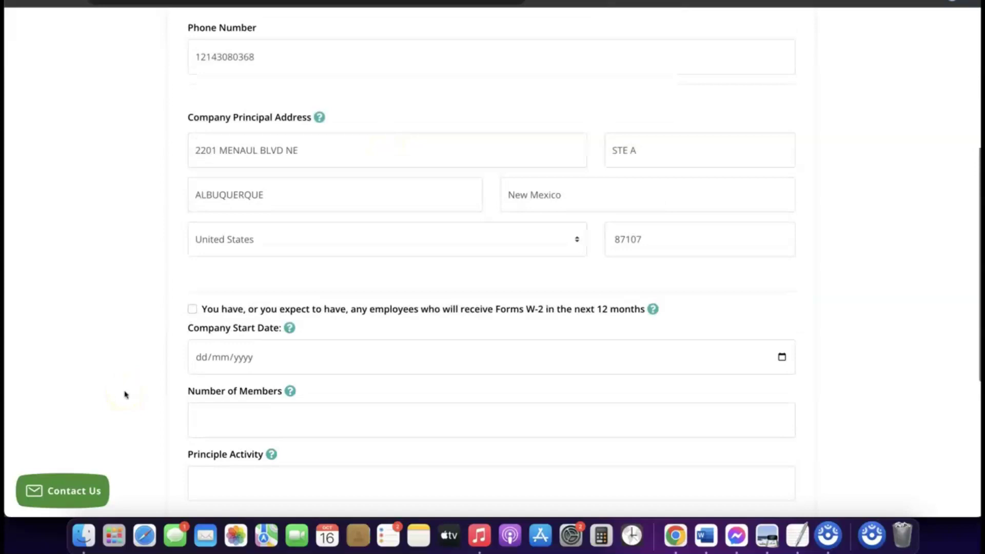
- Review the W-2 employees option and the help notes for Number of Members and Company Start Date
scroll(281, 362, down, 2)
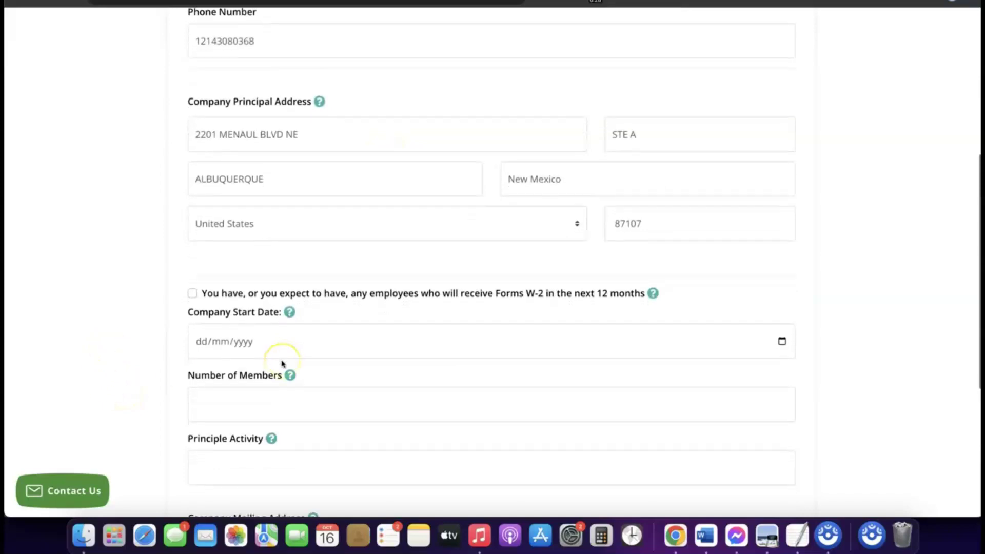
click(288, 373)
click(180, 281)
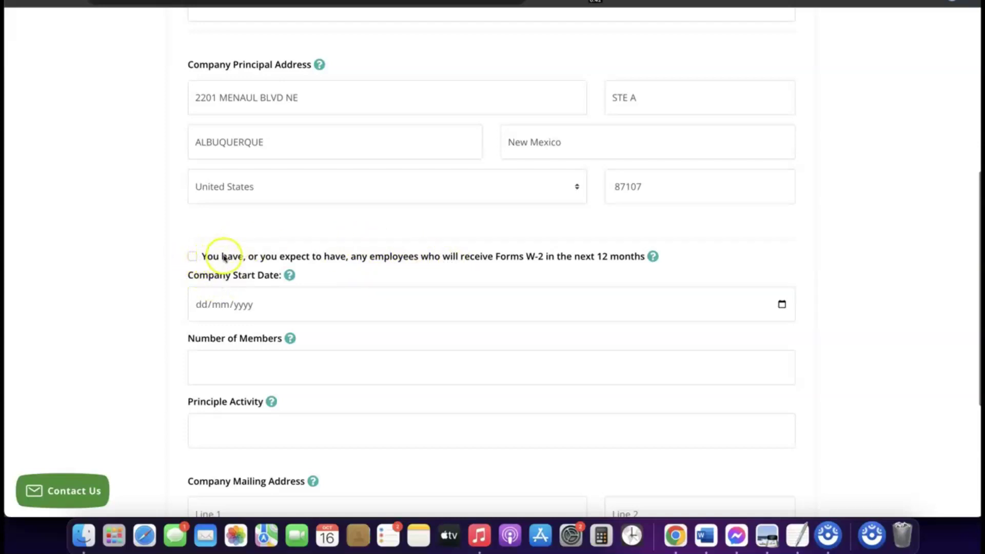
scroll(222, 257, down, 1)
scroll(236, 247, down, 2)
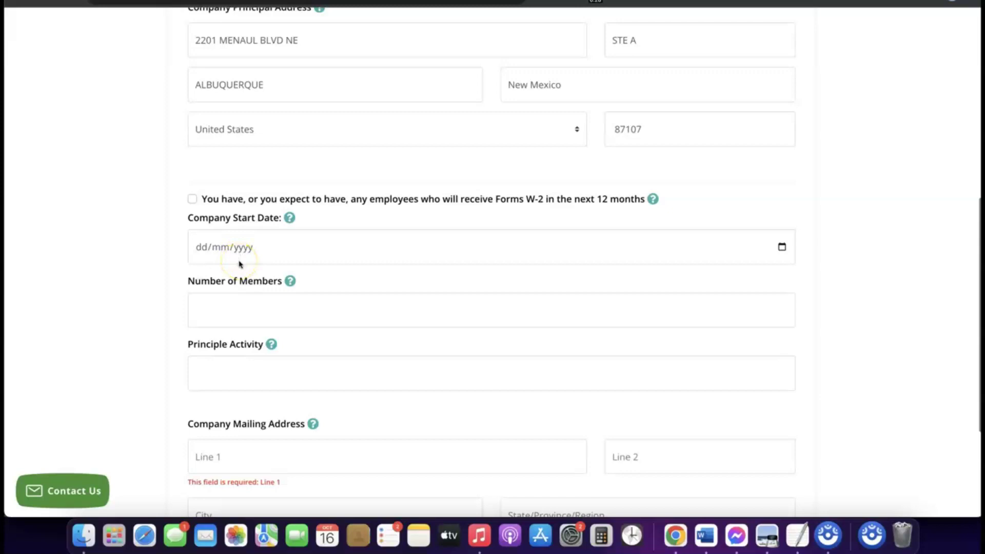
click(236, 249)
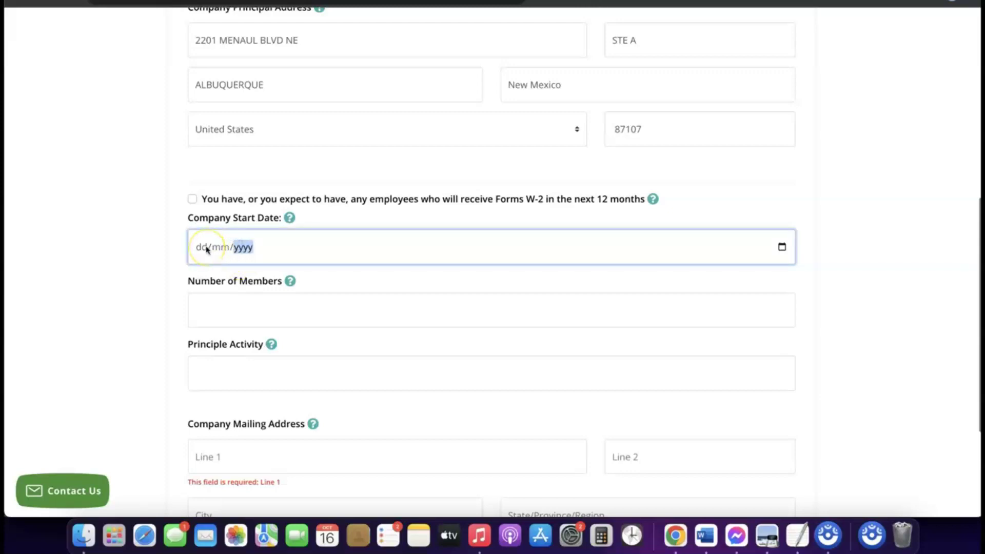
click(289, 218)
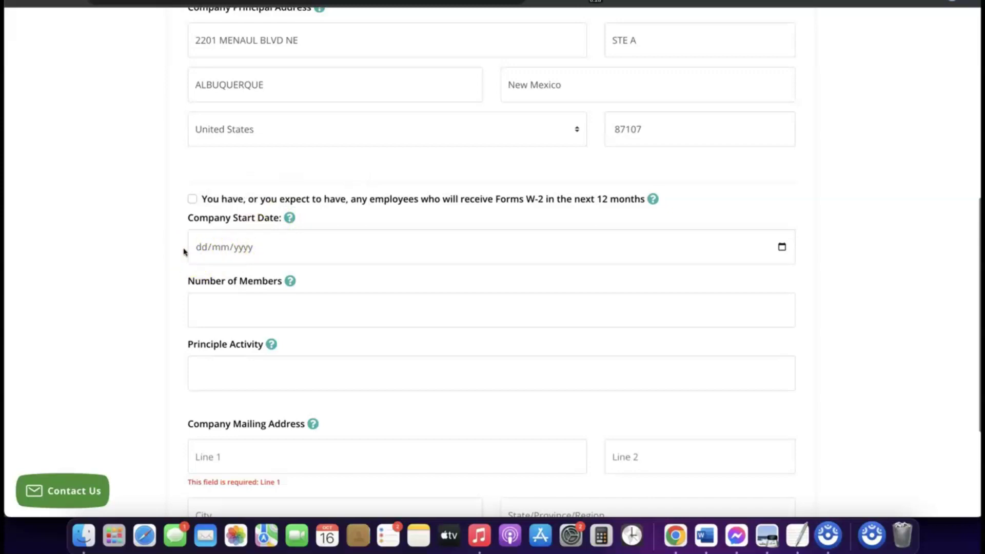
- Set the Company Start Date to 16/01/2024
click(227, 251)
click(782, 247)
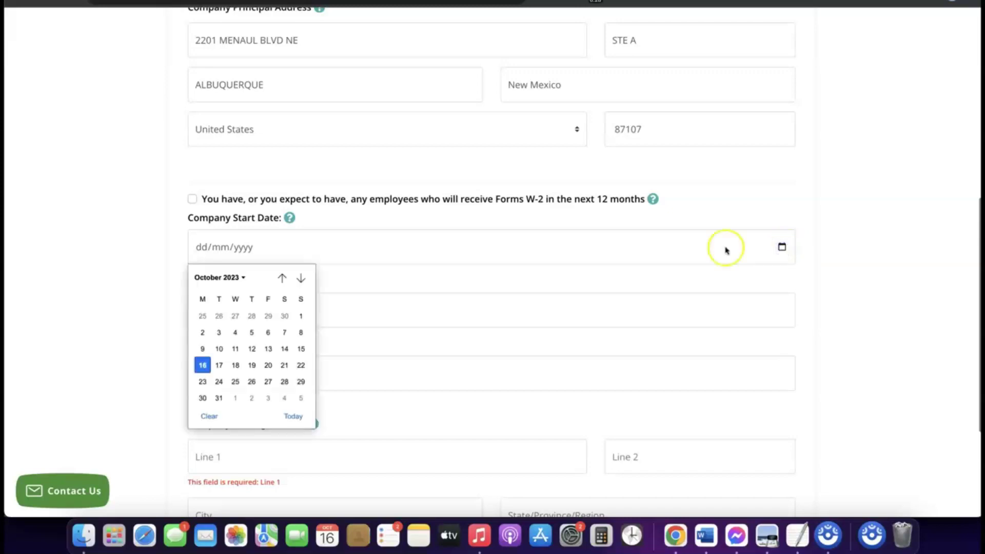
click(242, 277)
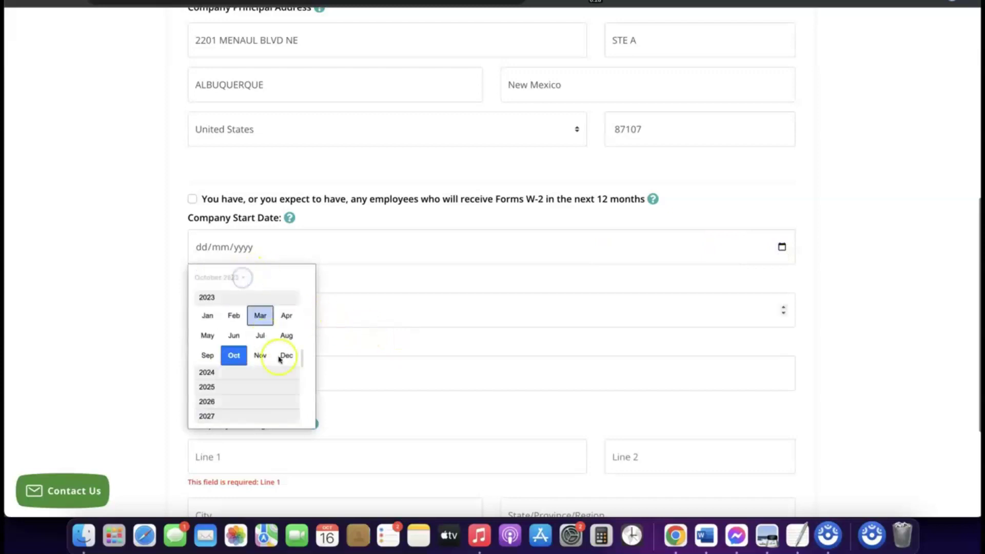
click(218, 373)
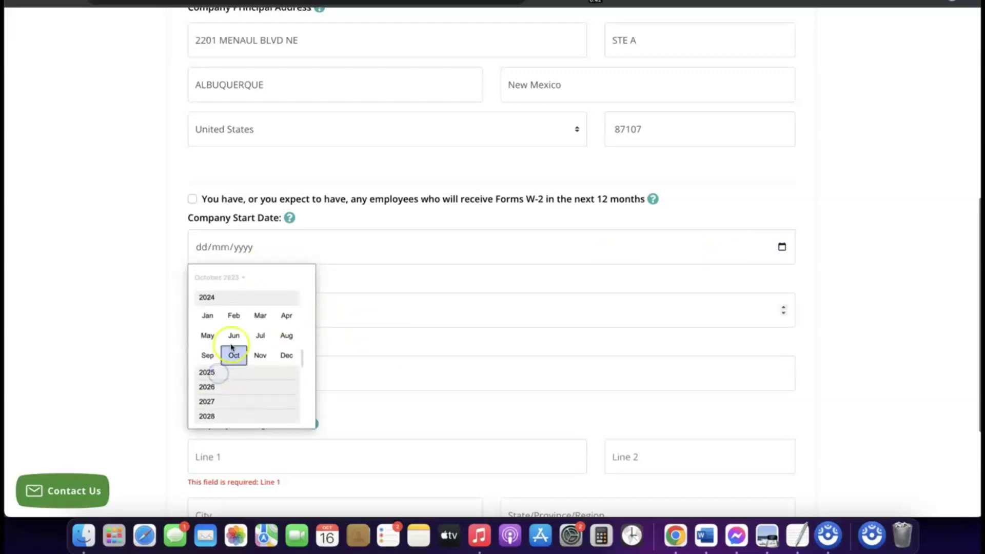
click(207, 316)
key(Escape)
click(427, 306)
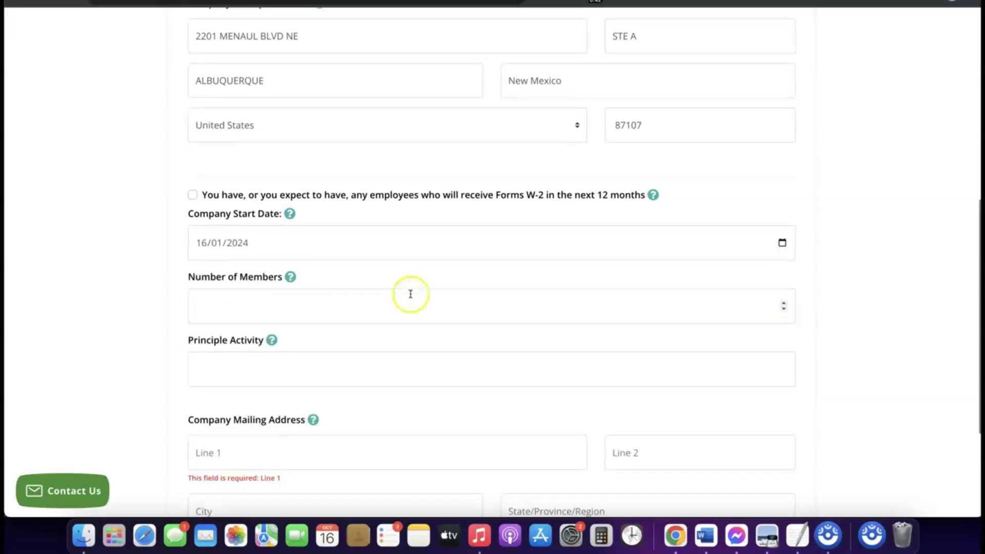
- Set the Number of Members to 1
scroll(410, 293, down, 1)
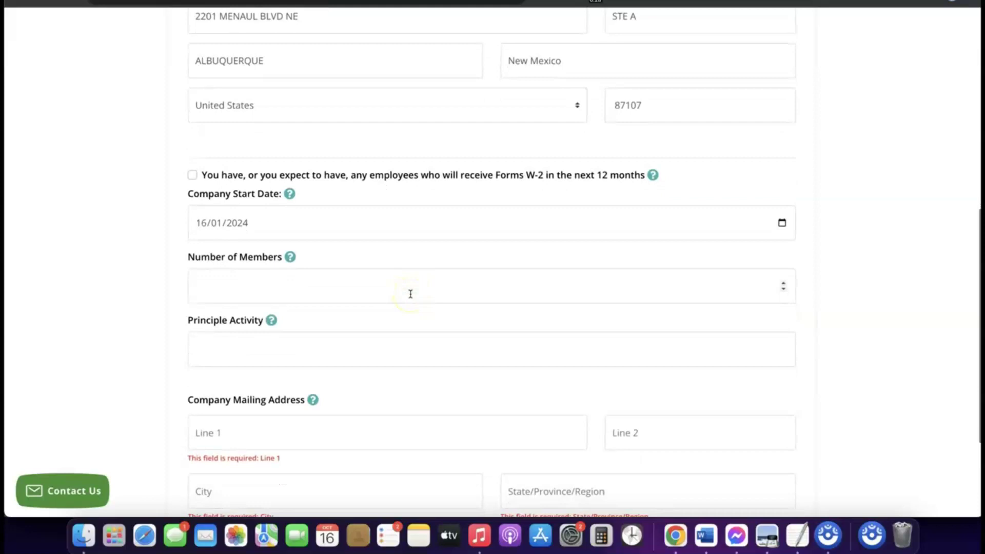
click(362, 287)
click(340, 285)
text(2)
scroll(343, 287, down, 3)
key(BackSpace)
text(1)
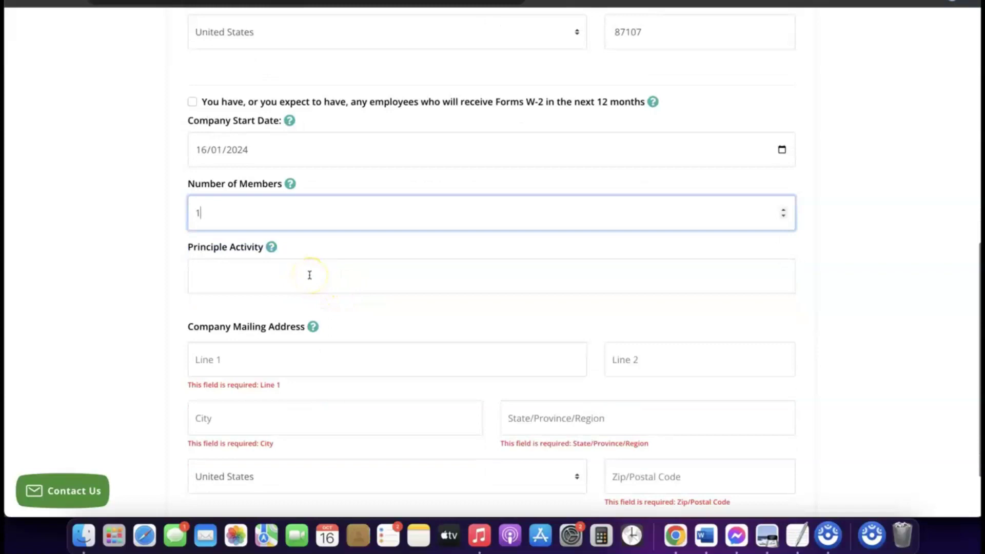
- Enter eCommerce as the company's Principle Activity
click(306, 270)
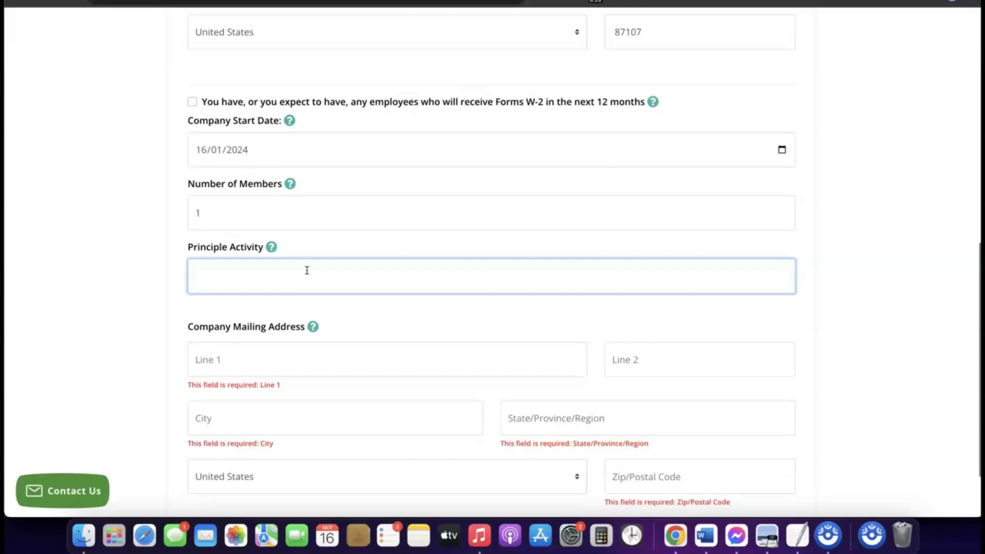
text(ecommerce)
scroll(287, 282, down, 1)
scroll(277, 293, down, 3)
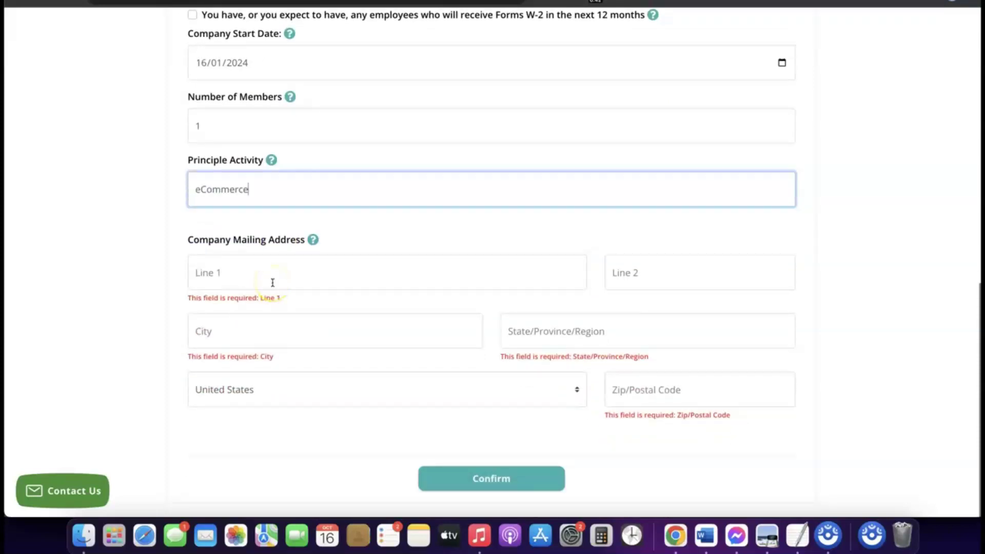
scroll(272, 282, up, 9)
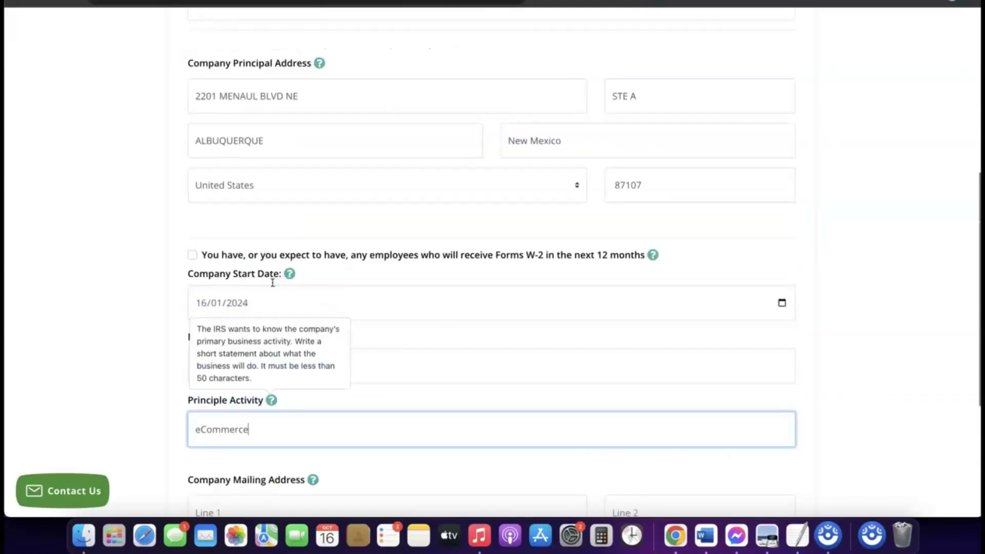
scroll(272, 282, down, 9)
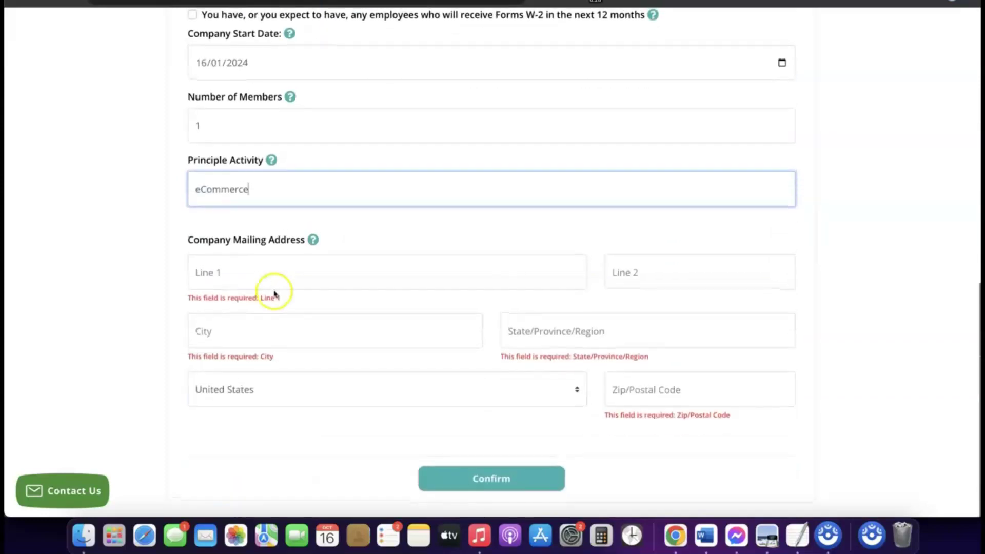
- Copy the company principal address into the Company Mailing Address fields, including suite, city, state and postal code
scroll(273, 288, up, 10)
scroll(274, 290, up, 3)
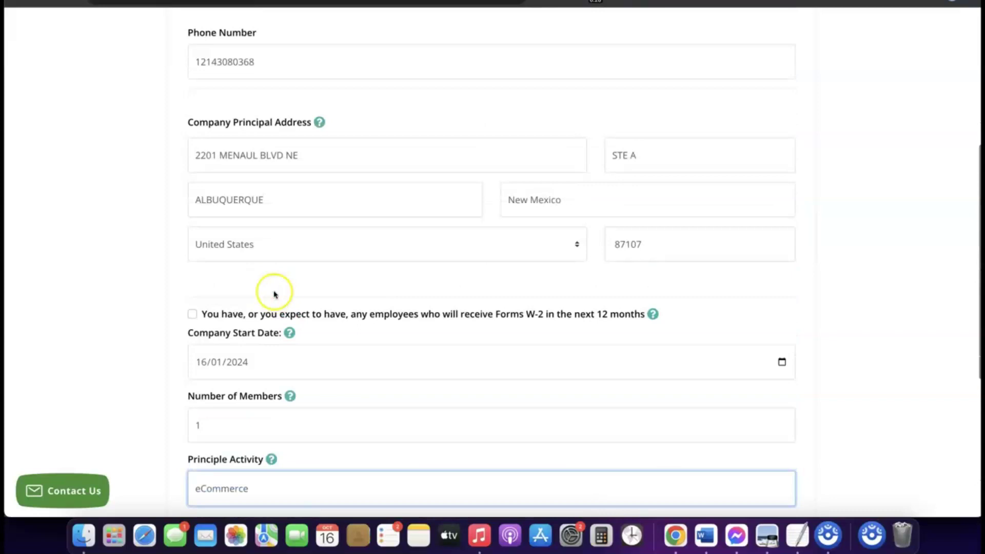
double_click(272, 155)
triple_click(273, 155)
right_click(272, 155)
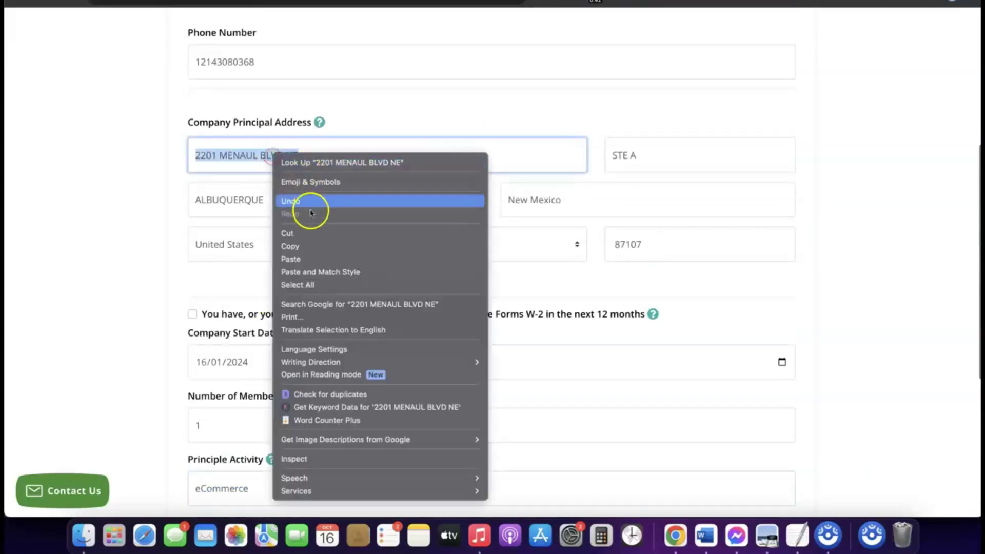
click(302, 248)
scroll(301, 250, down, 13)
click(255, 273)
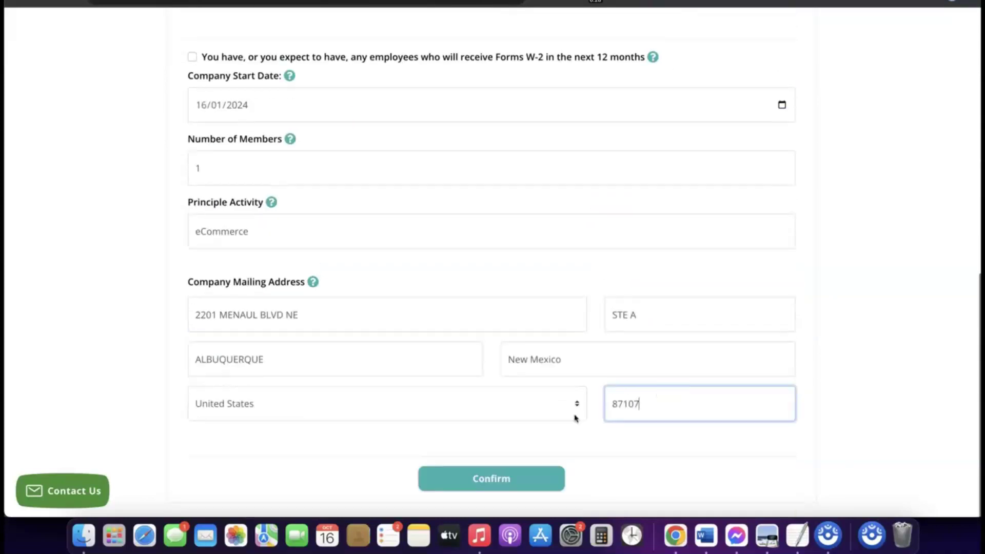
click(574, 439)
click(536, 425)
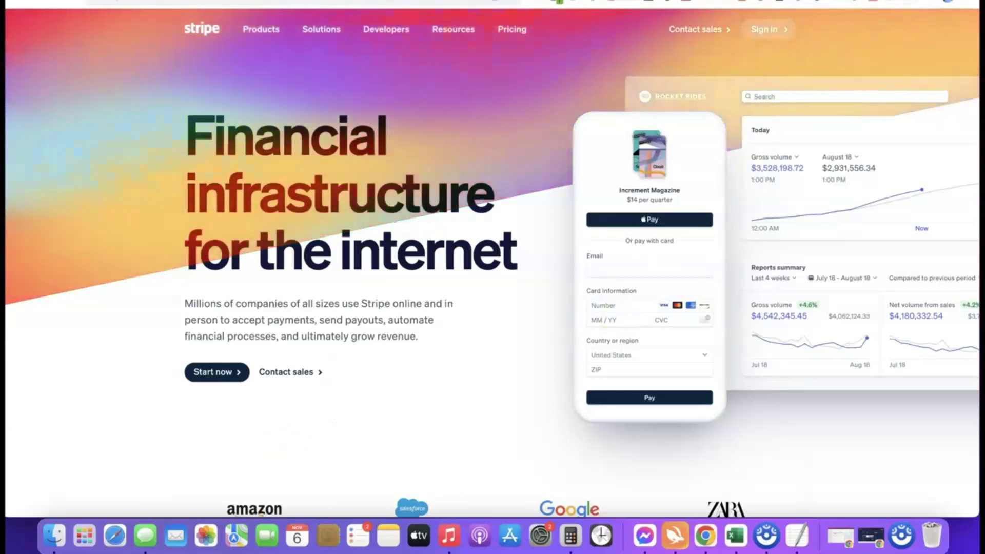
- Switch to the Stripe website and sign in to the existing account with the saved credentials
click(764, 30)
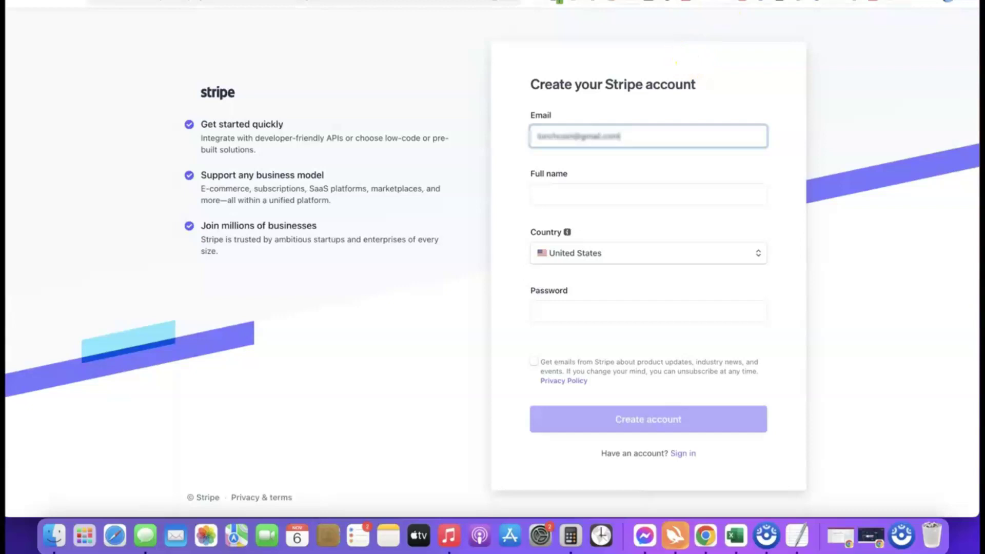
key(super+bracketleft)
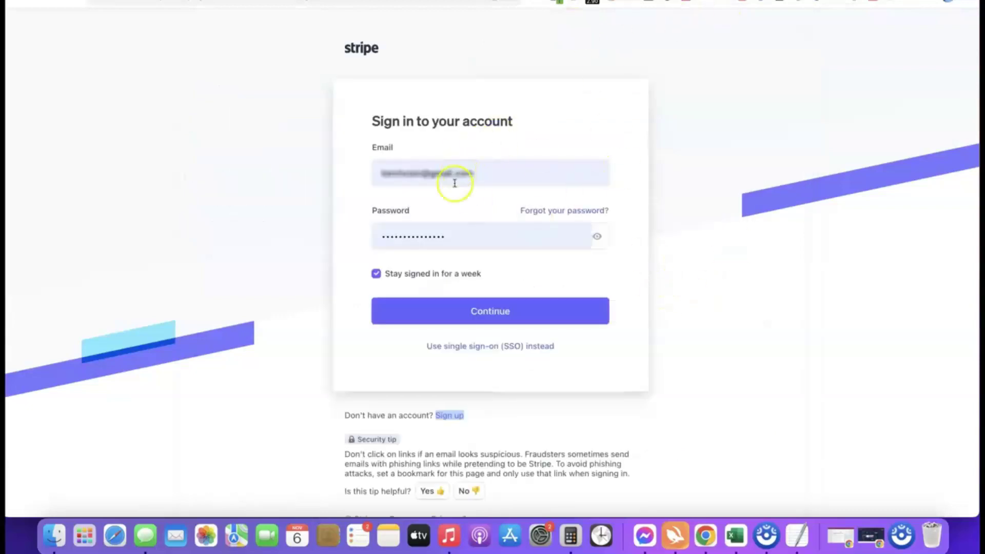
click(473, 314)
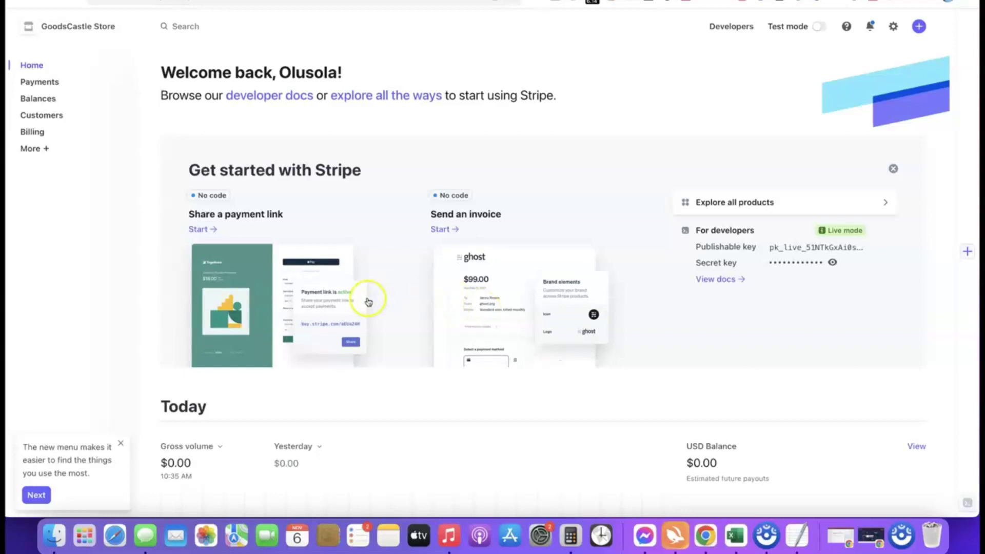
- Create a new Stripe account named Affiliate Blueprint with United States as the country of operation
click(126, 27)
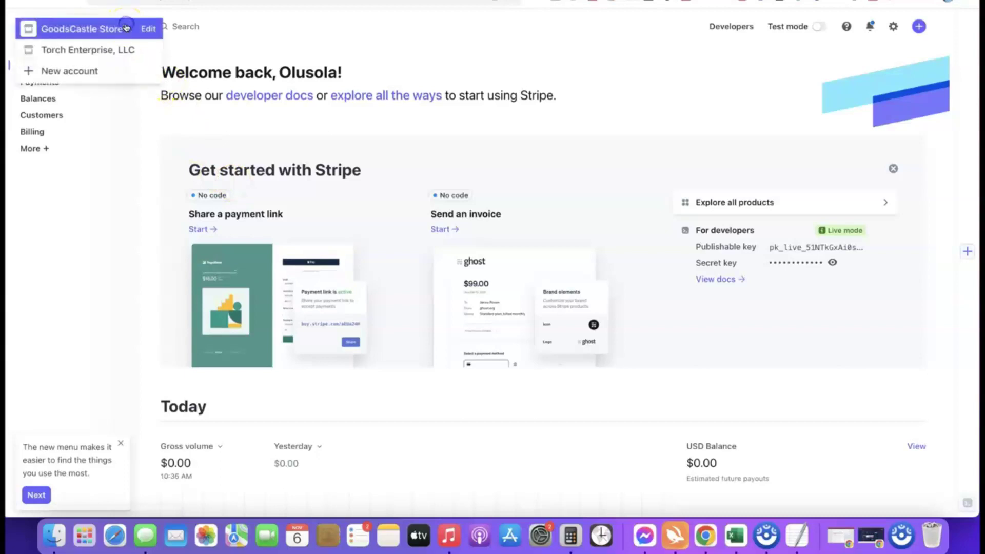
click(70, 71)
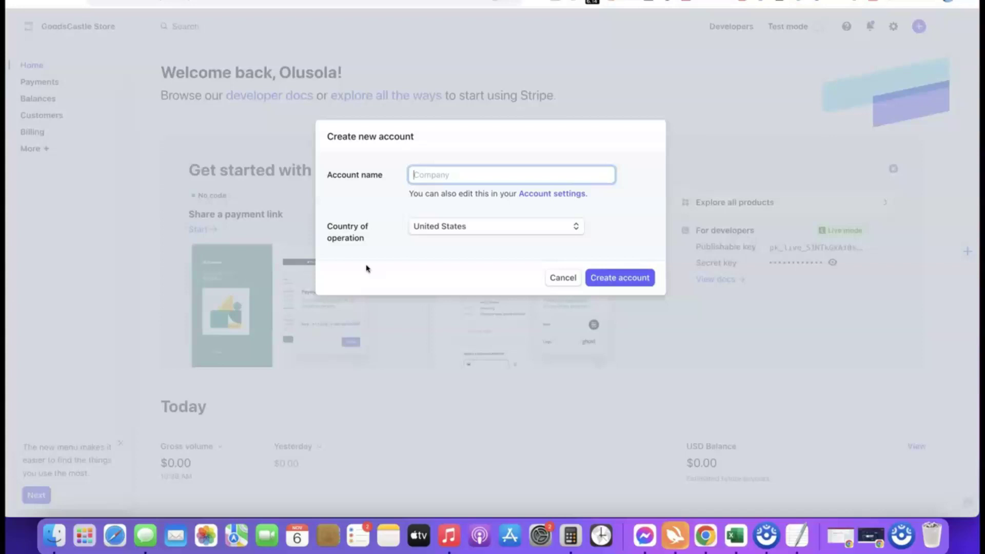
click(432, 176)
text(iate Blueprint)
click(406, 203)
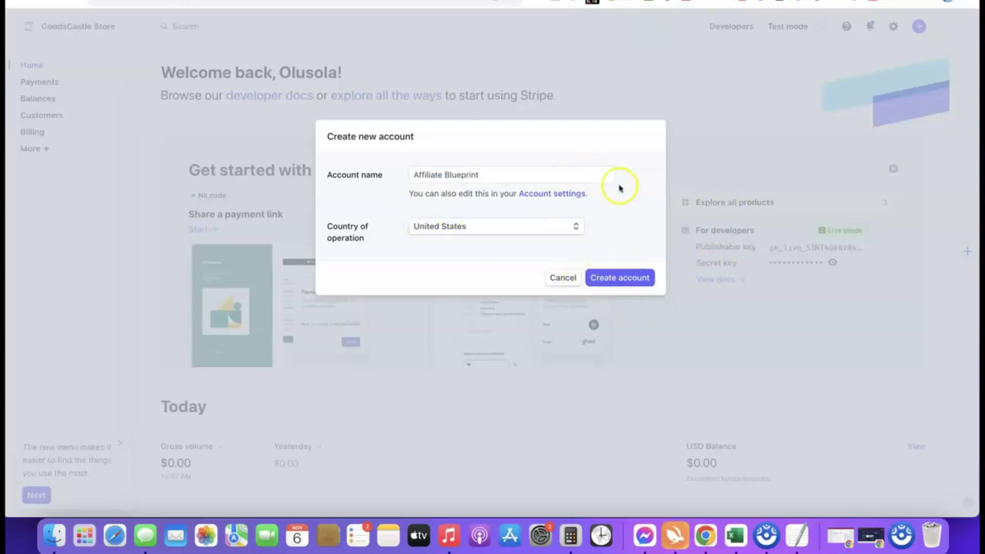
click(614, 280)
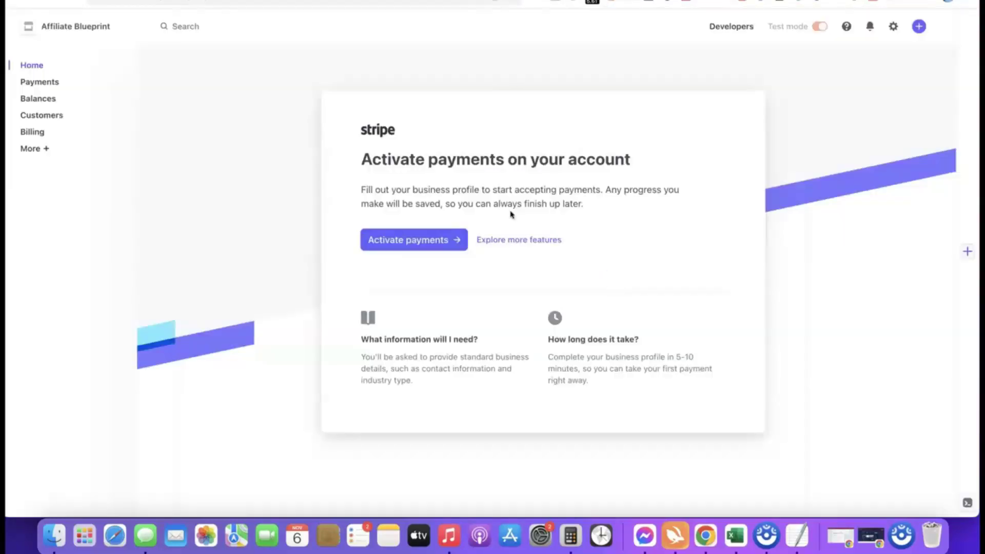
- Start payment activation and submit Company as the type of business with Sole proprietorship as the business structure
click(404, 245)
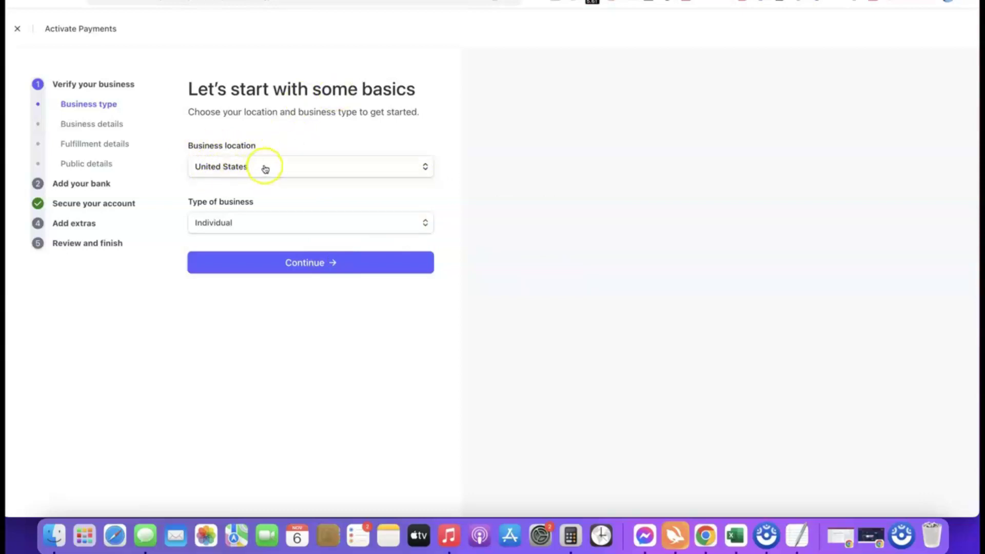
mouse_move(241, 198)
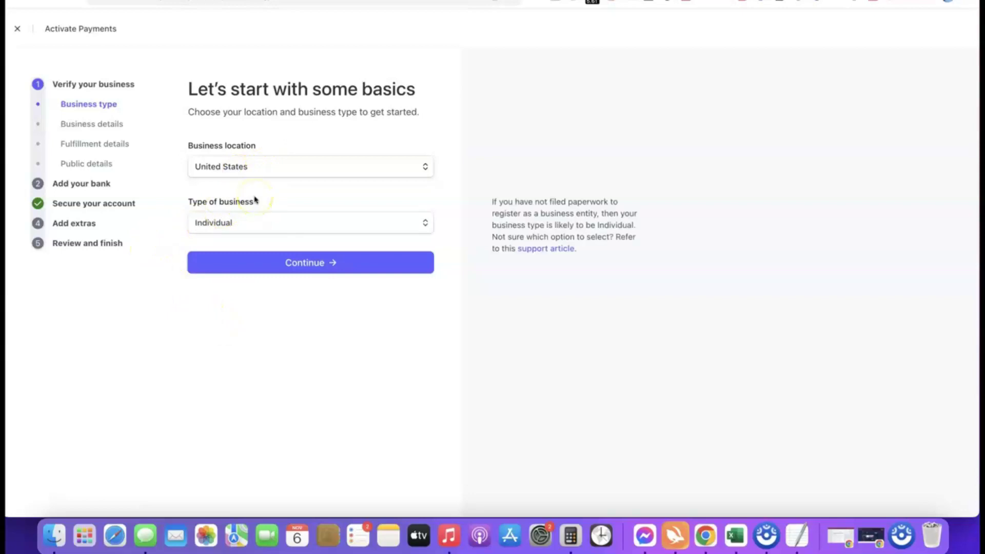
click(423, 225)
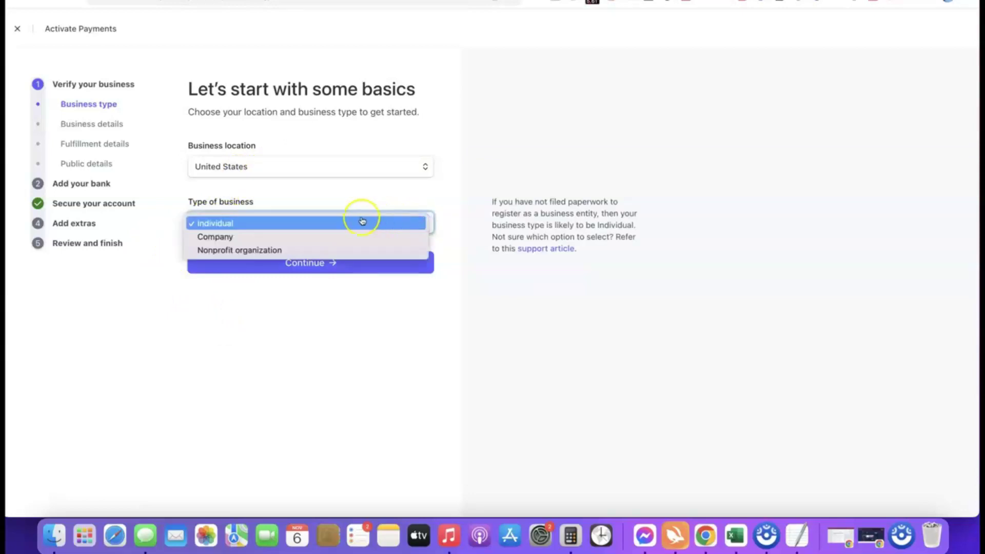
click(224, 240)
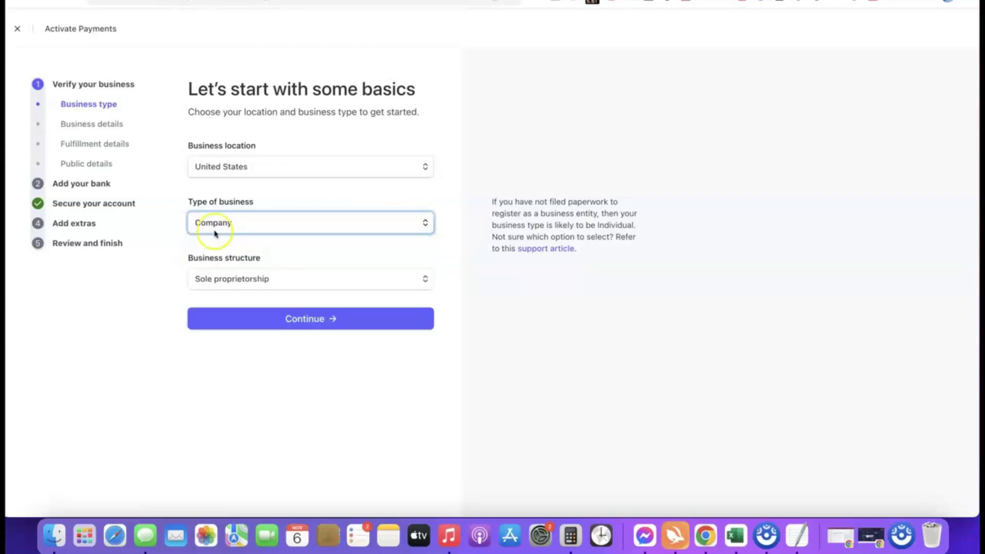
click(287, 280)
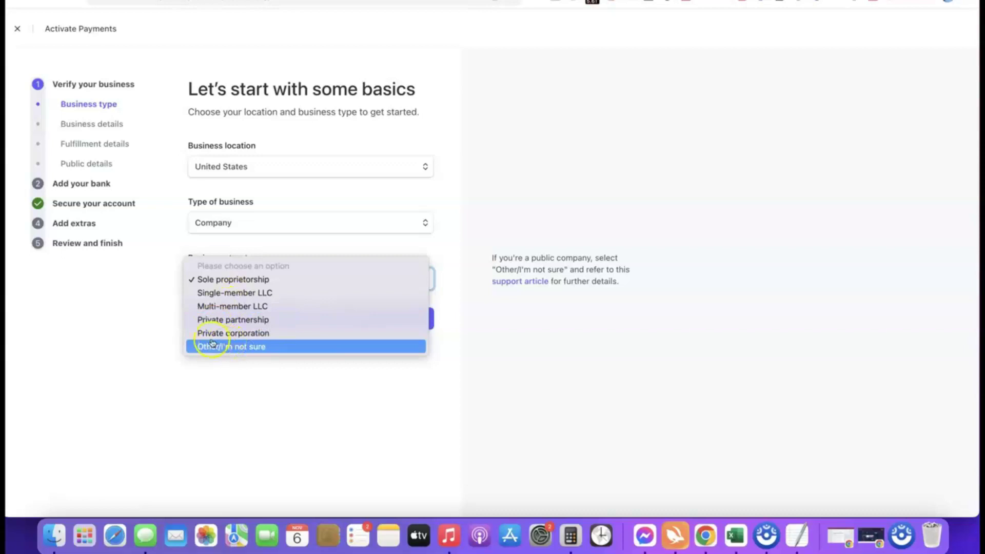
click(211, 279)
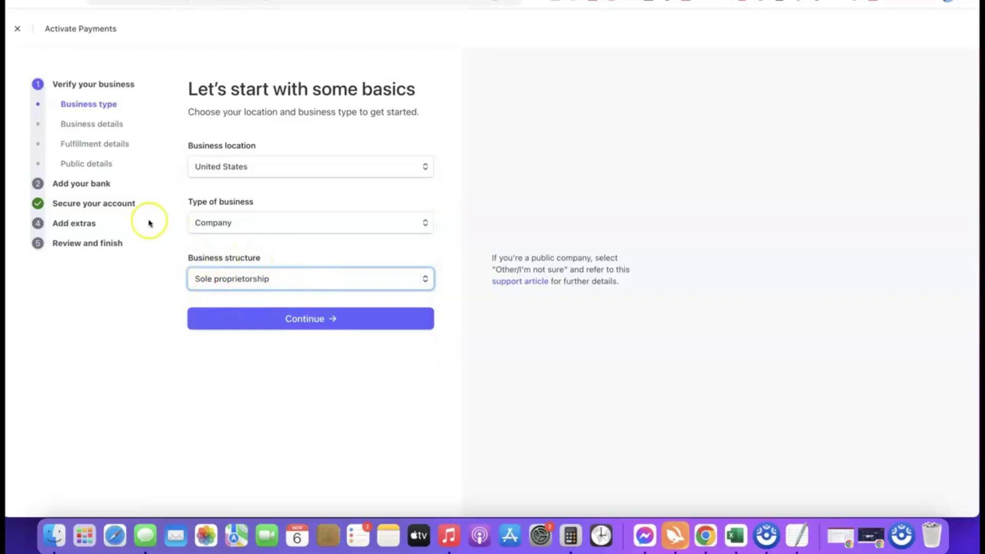
click(307, 319)
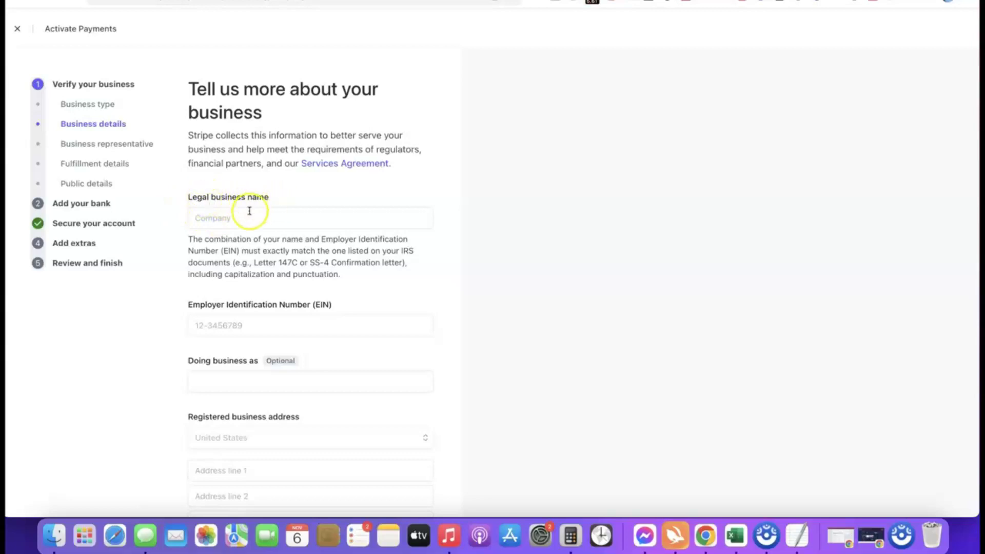
- Enter Torch Enterprise LLC as the legal business name and fill in the company's Employer Identification Number
click(246, 216)
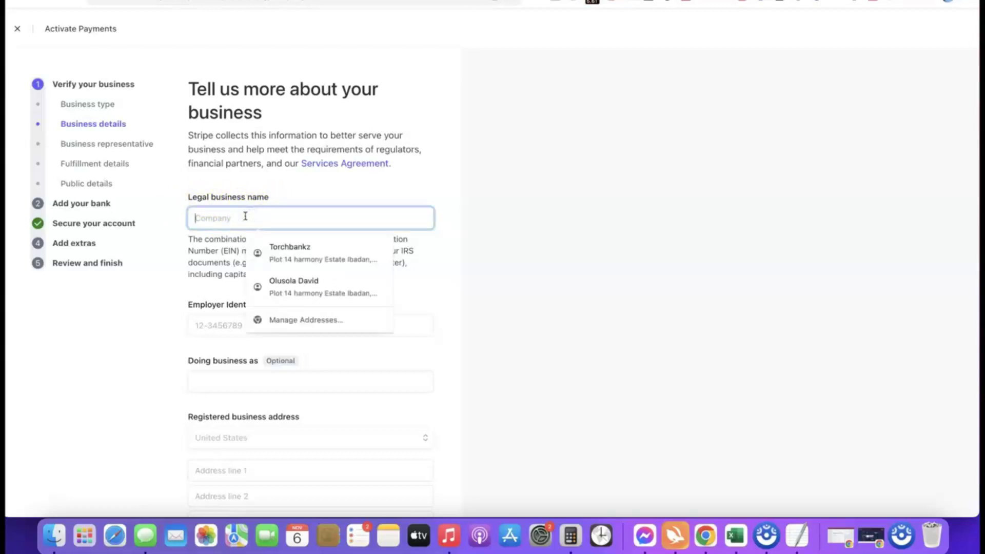
text(Torch Enterprise LLC)
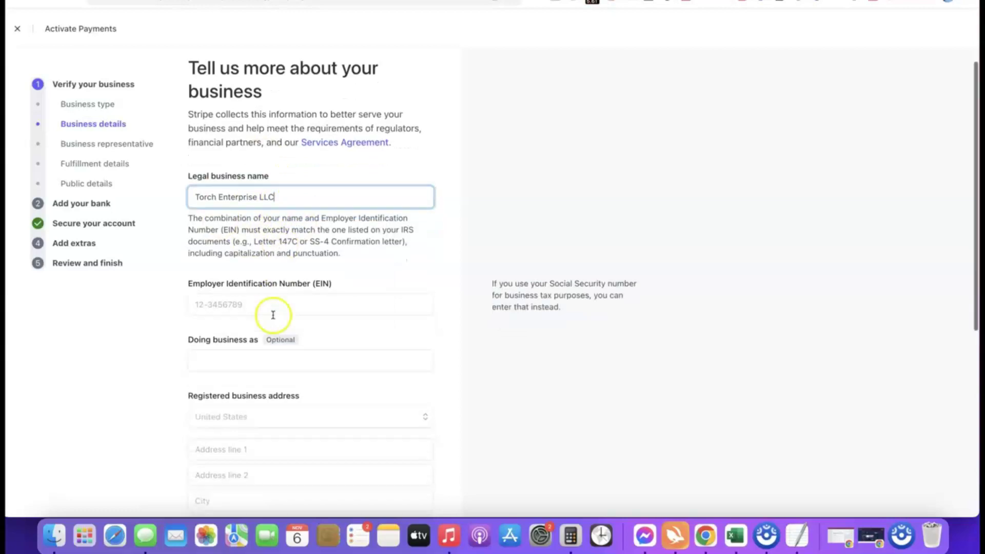
scroll(266, 314, down, 2)
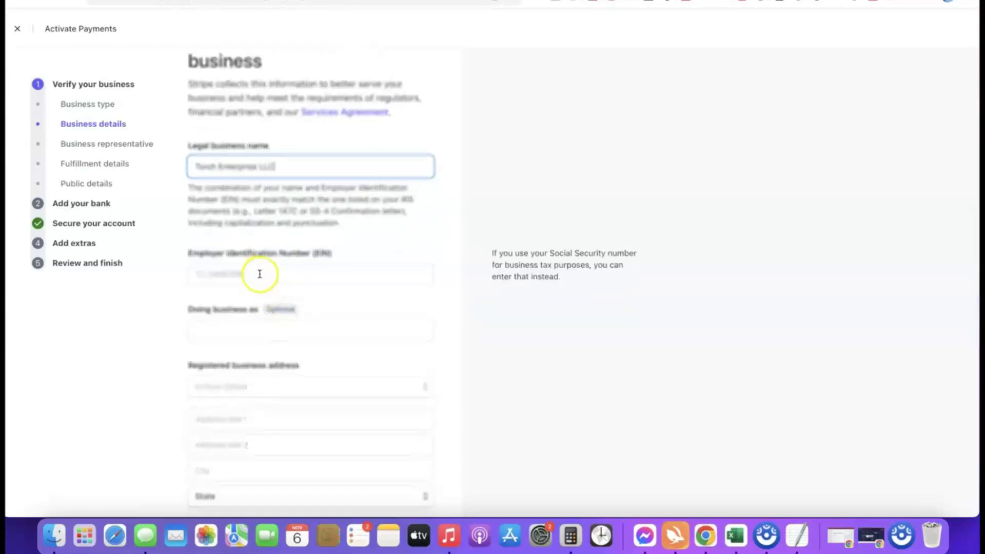
scroll(257, 270, down, 1)
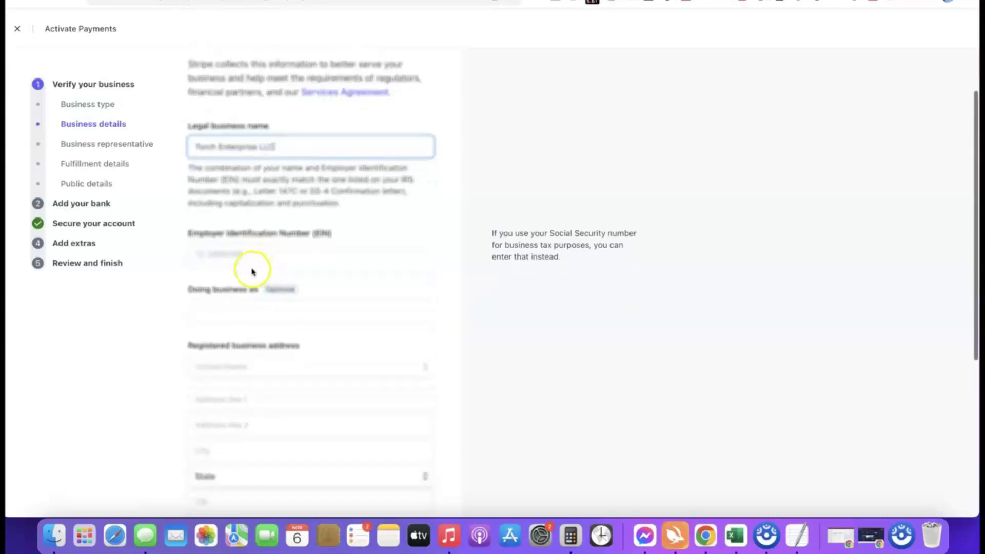
click(256, 255)
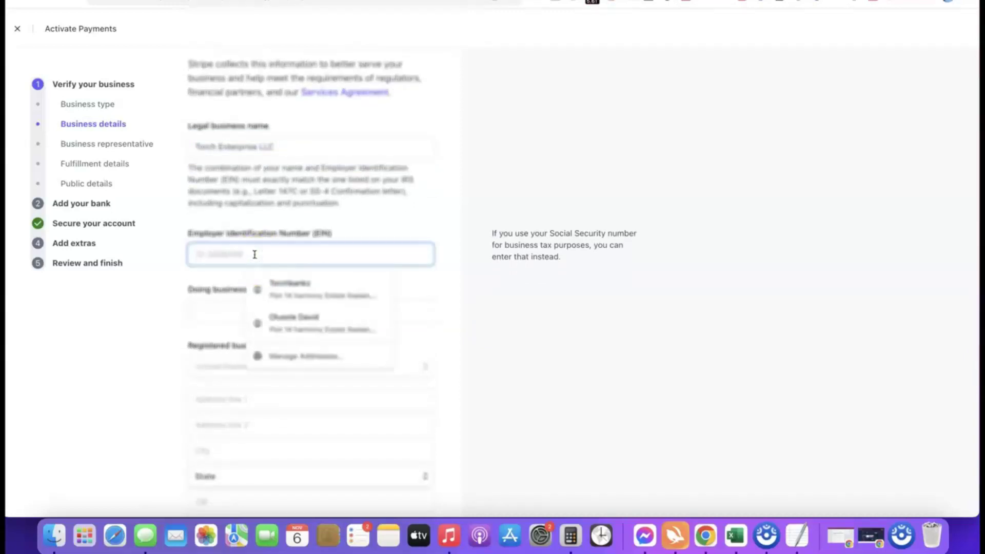
click(186, 276)
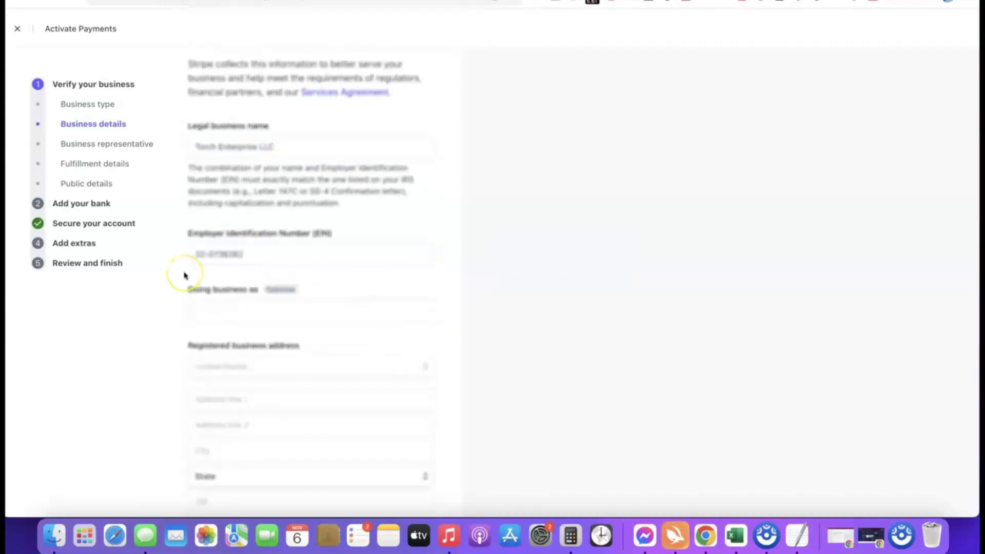
- Fill in the company's registered business address, leaving the optional Doing business as name empty
scroll(248, 262, down, 3)
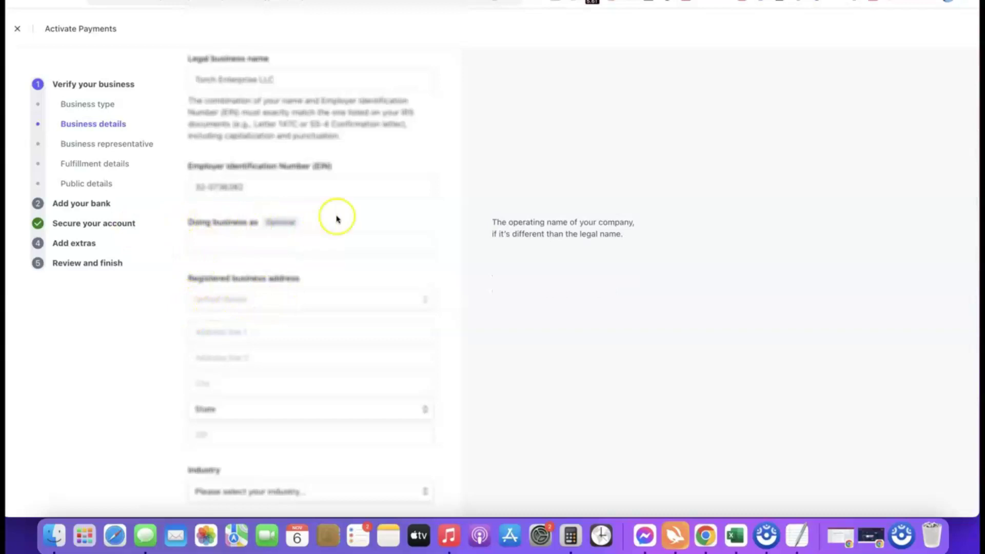
scroll(305, 195, down, 3)
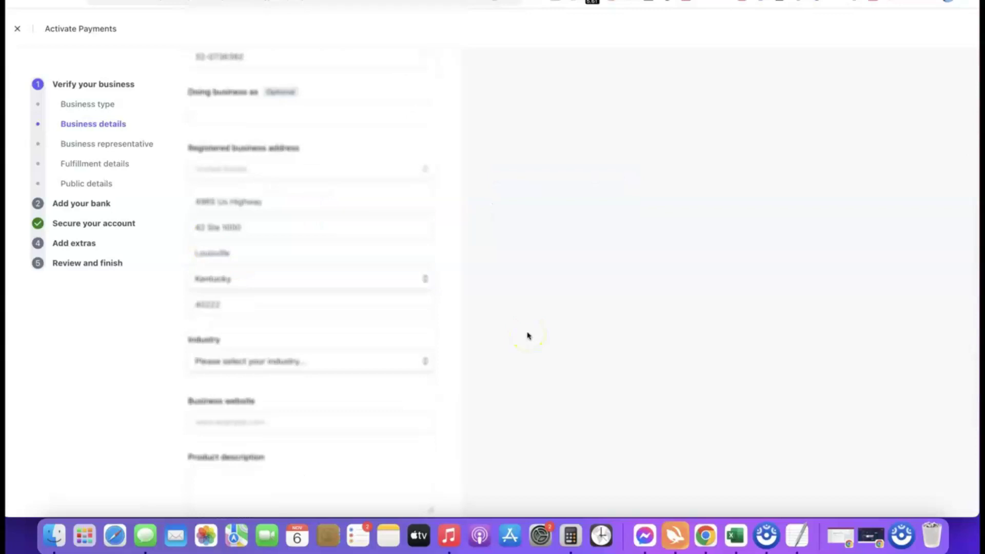
click(489, 299)
scroll(455, 286, down, 3)
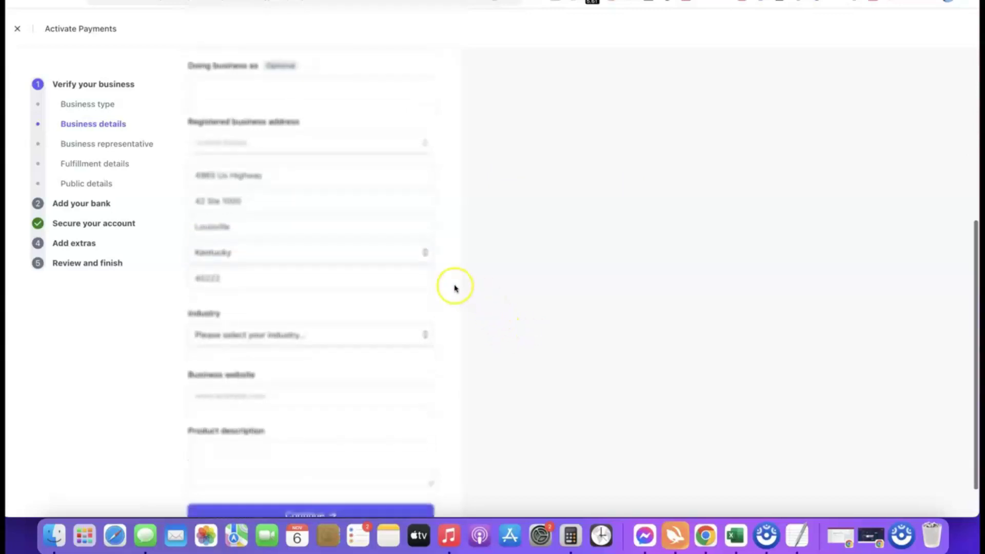
- Select Other digital goods as the business industry
click(293, 354)
click(281, 306)
click(284, 291)
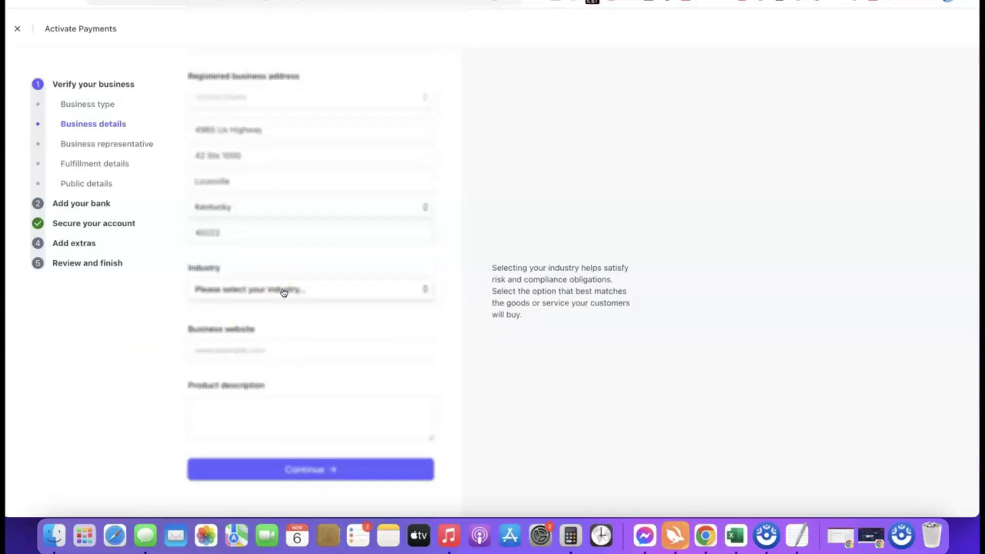
click(283, 291)
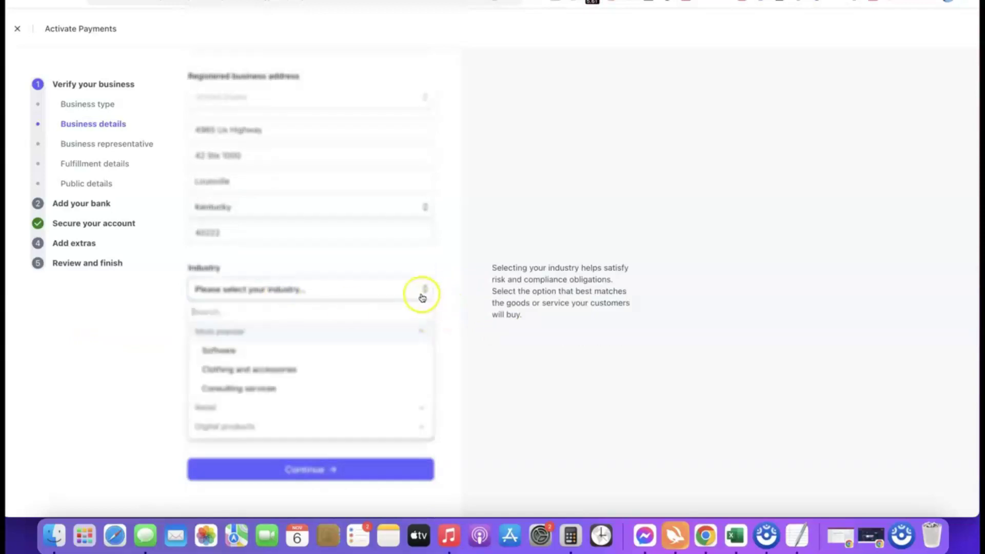
click(324, 327)
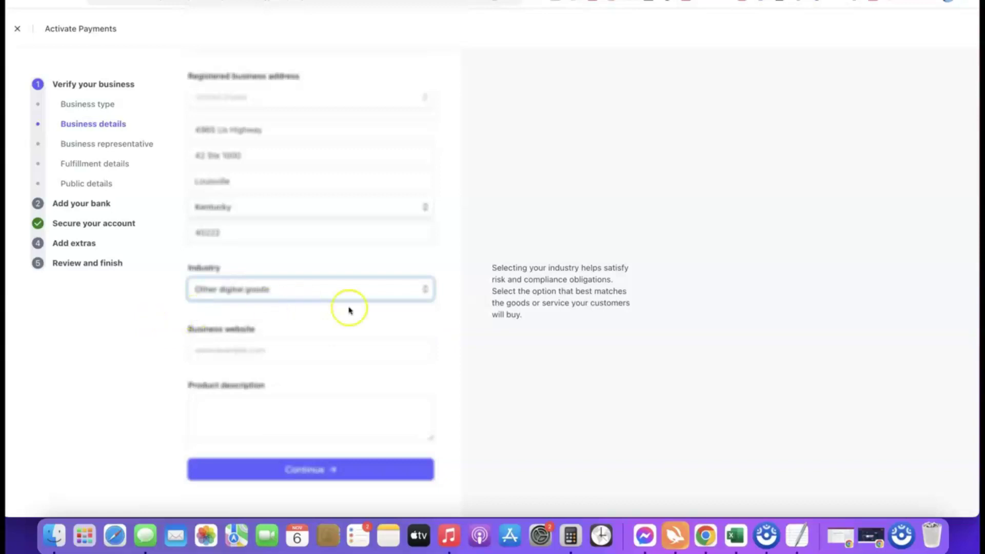
click(424, 314)
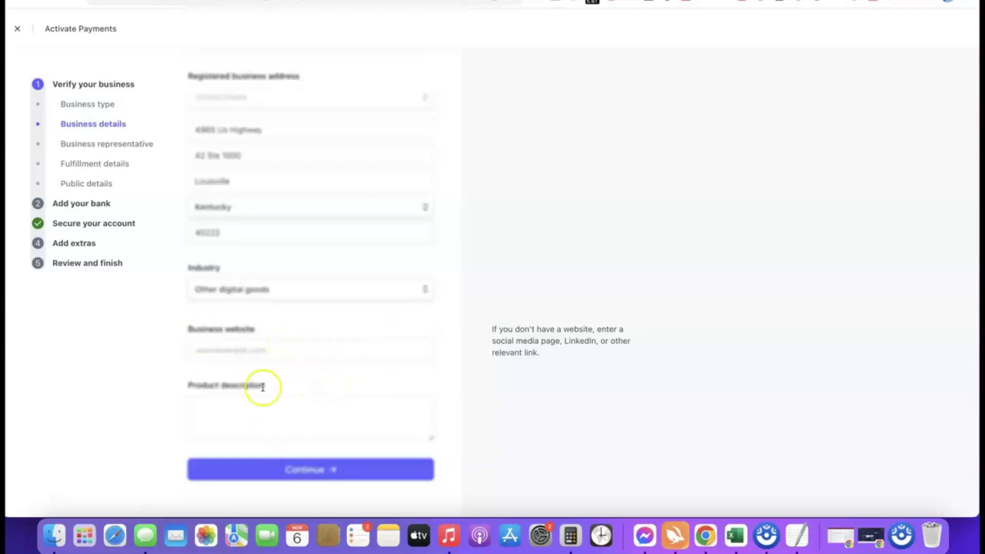
- Set the business website to affiliatebloggingblueprint.com and the product description to "Our product is a digital course training we sell to our site visitors."
click(296, 352)
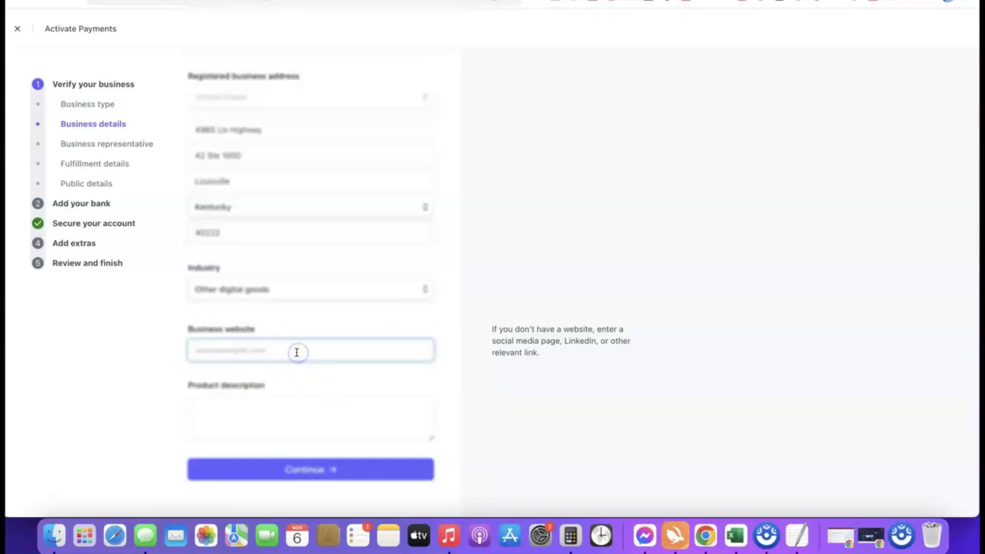
text(https://affiliatebloggingblueprint.com/)
click(114, 357)
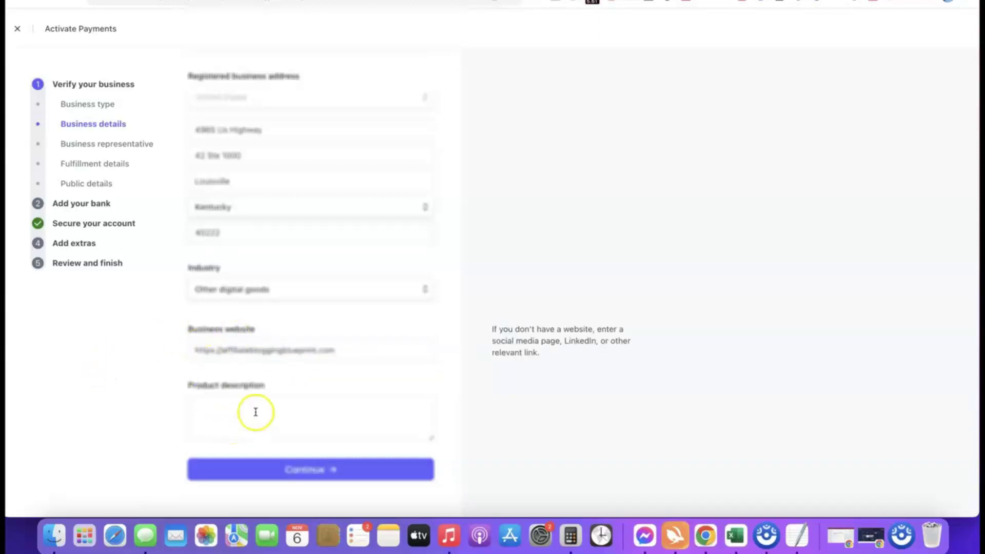
click(226, 355)
key(Return)
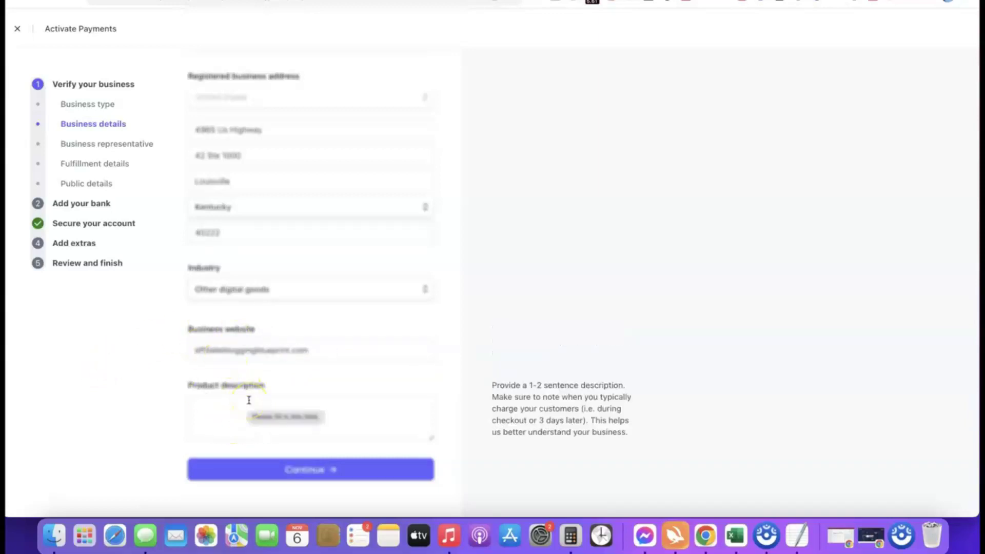
text(Our product is a digital course training we sell to our site visitors.)
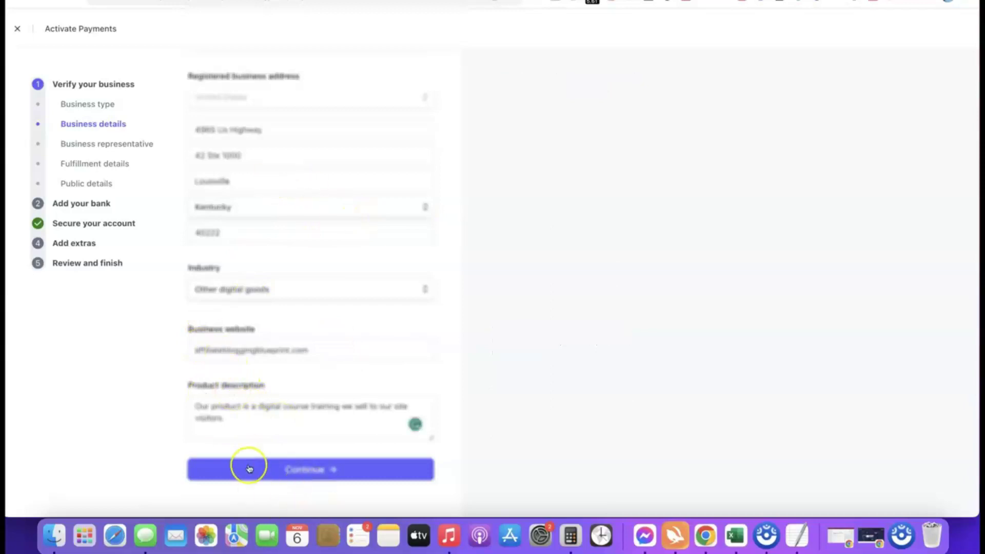
- Submit the business details and review the business representative form, including the country choices for the home address and phone number
click(296, 470)
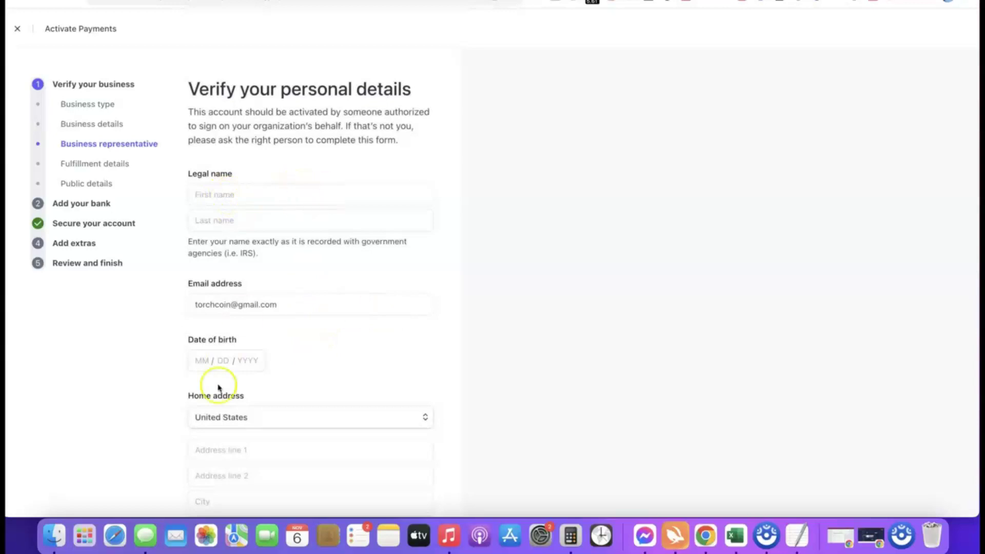
scroll(273, 354, down, 1)
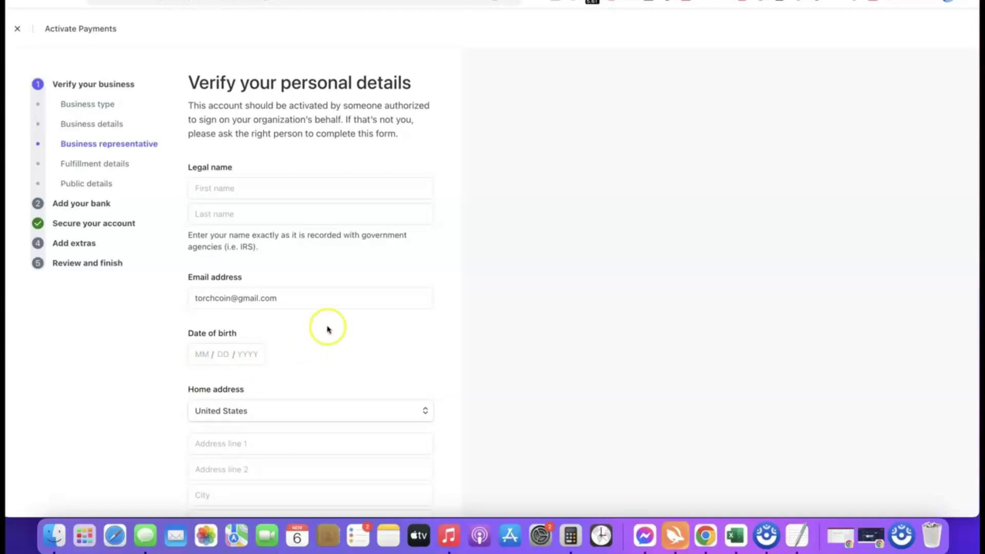
scroll(336, 359, down, 5)
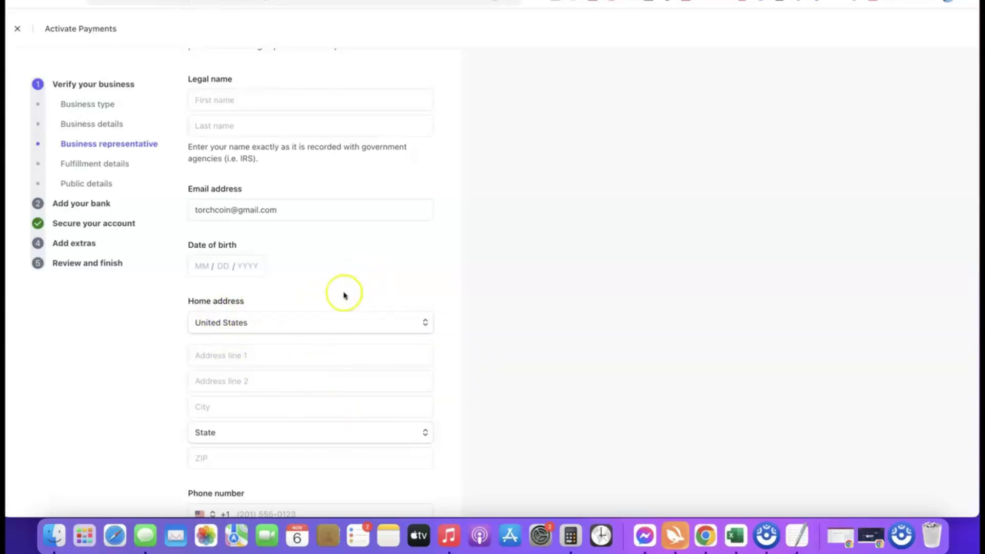
click(421, 322)
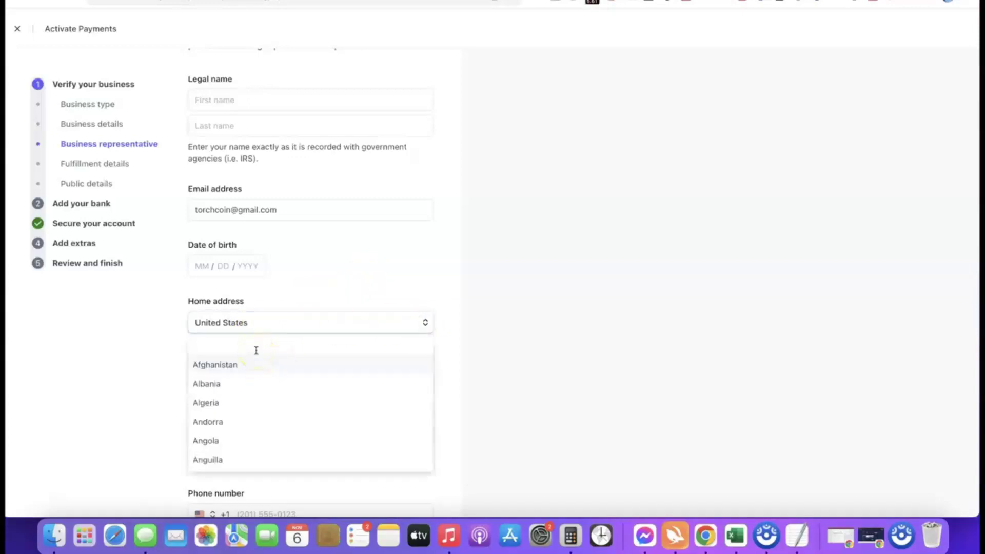
click(303, 320)
scroll(292, 315, down, 1)
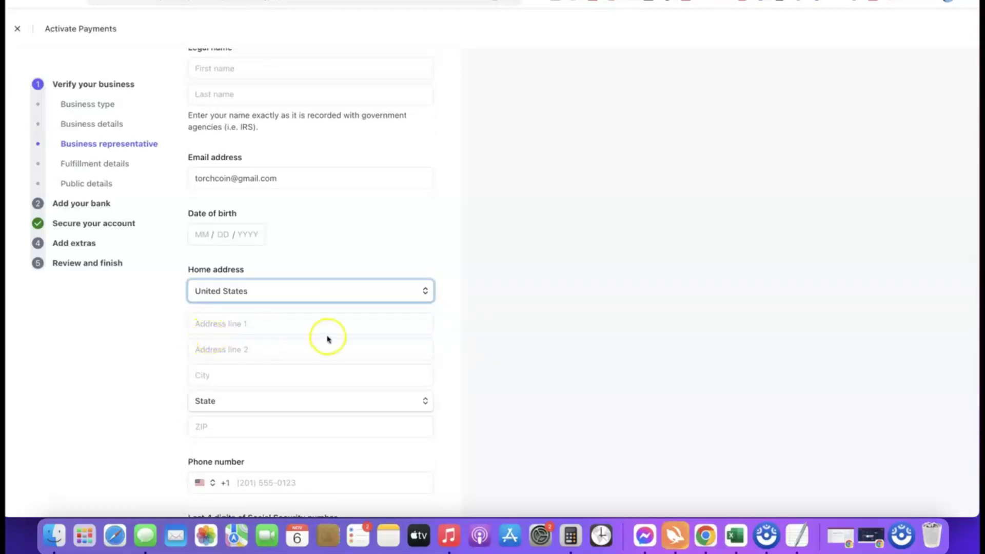
scroll(328, 339, down, 3)
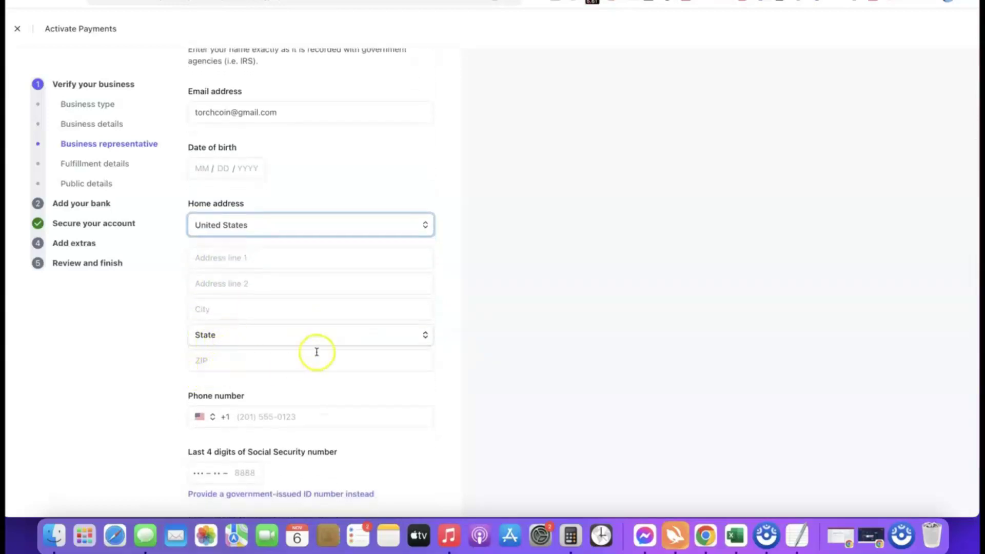
scroll(316, 352, down, 1)
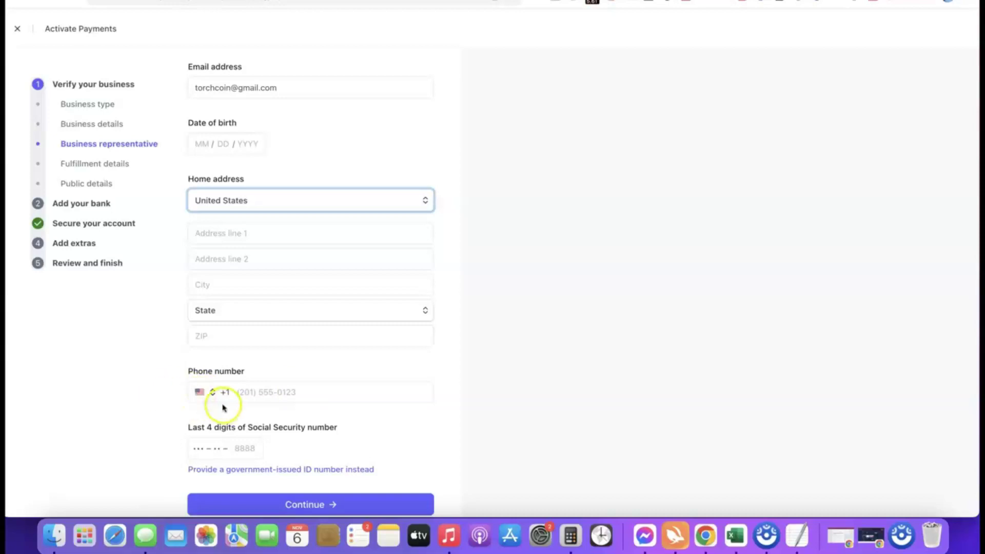
click(203, 392)
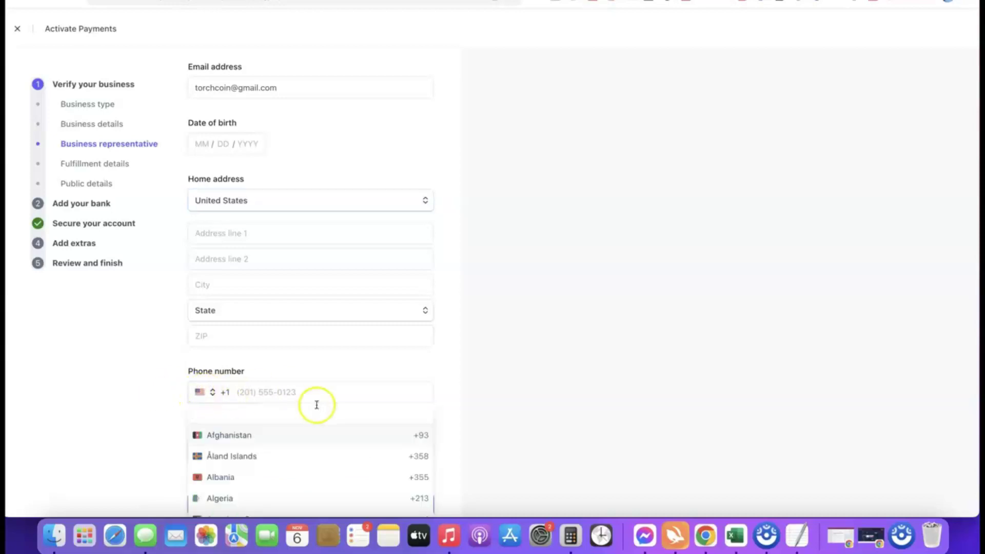
click(453, 401)
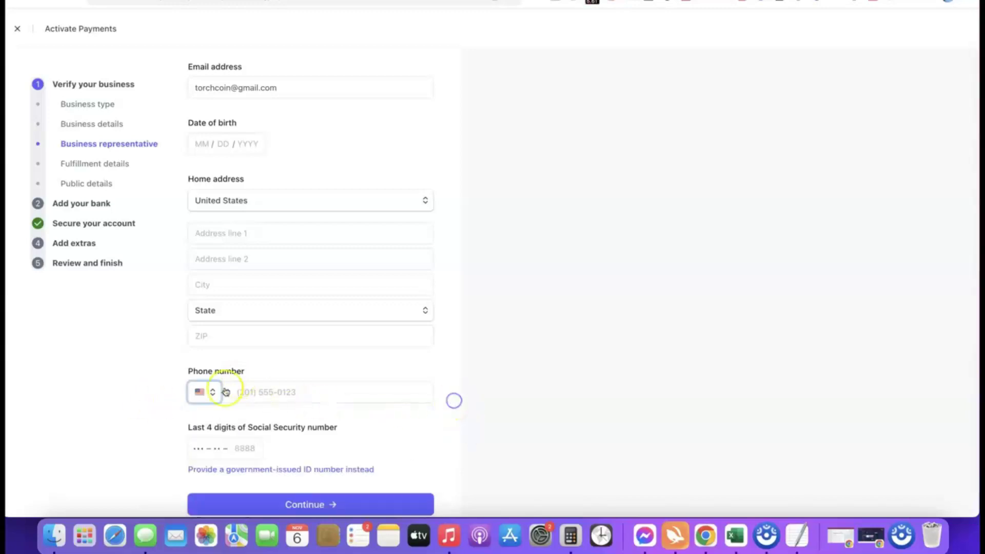
scroll(404, 386, down, 2)
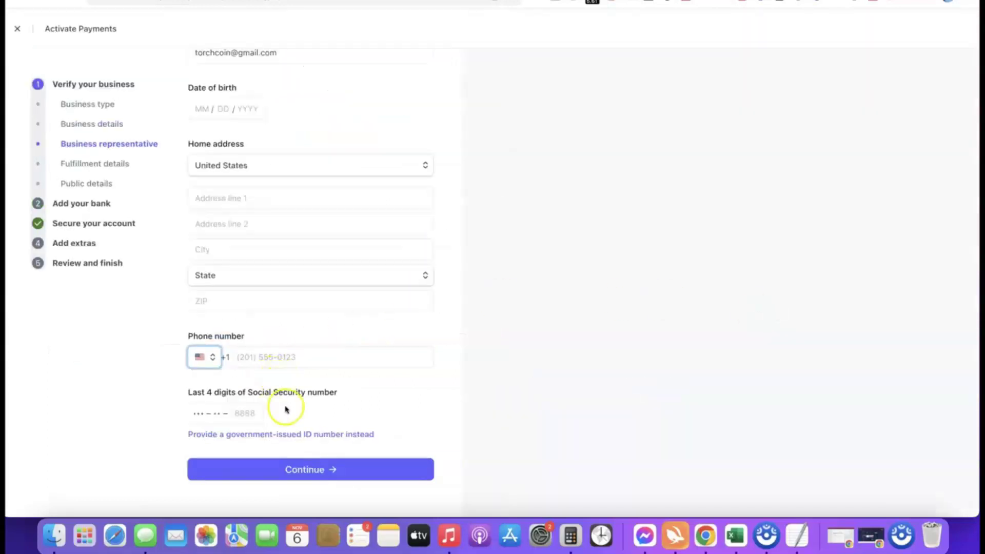
- Choose to provide a government-issued ID number instead of the last four Social Security digits, with NG as the ID's country
click(283, 434)
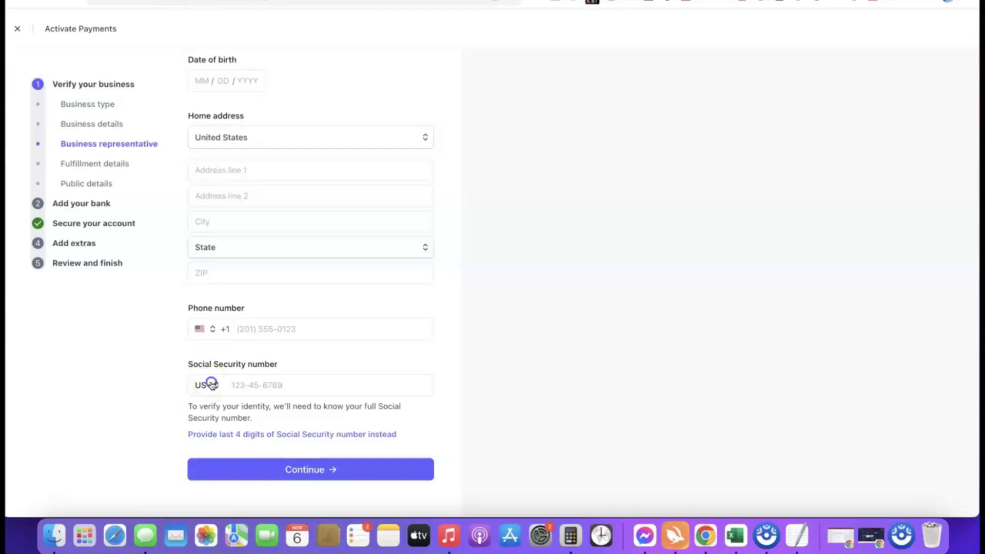
click(212, 385)
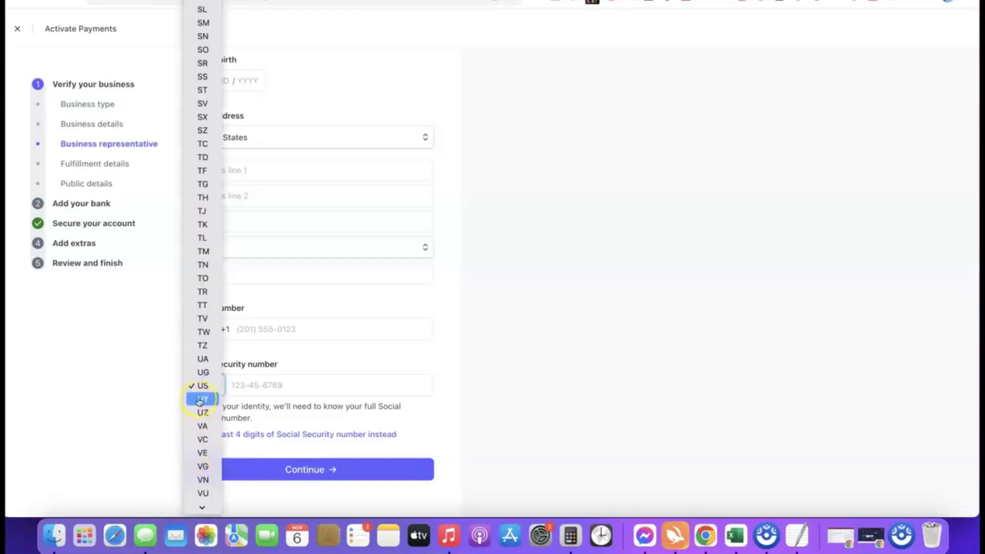
scroll(202, 210, down, 2)
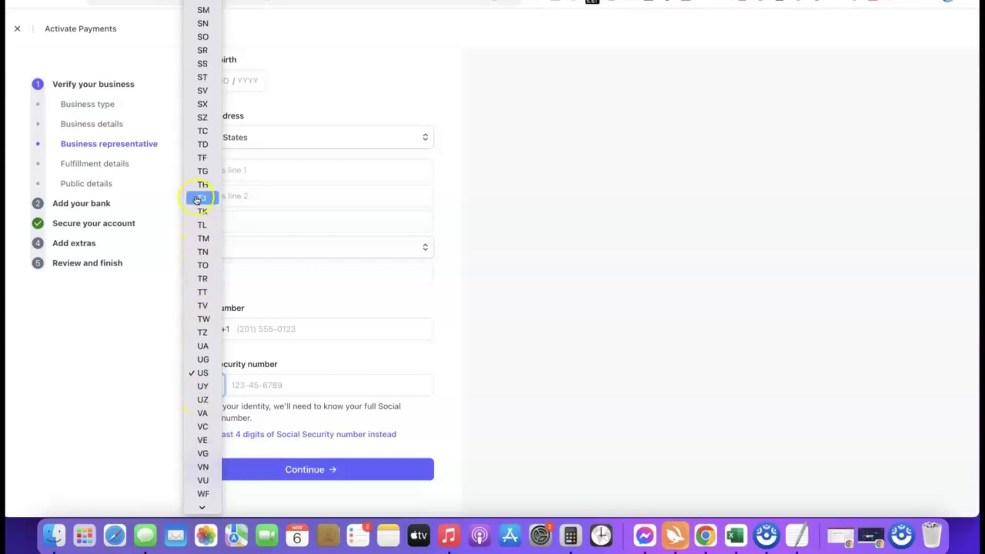
click(202, 215)
scroll(202, 215, down, 1)
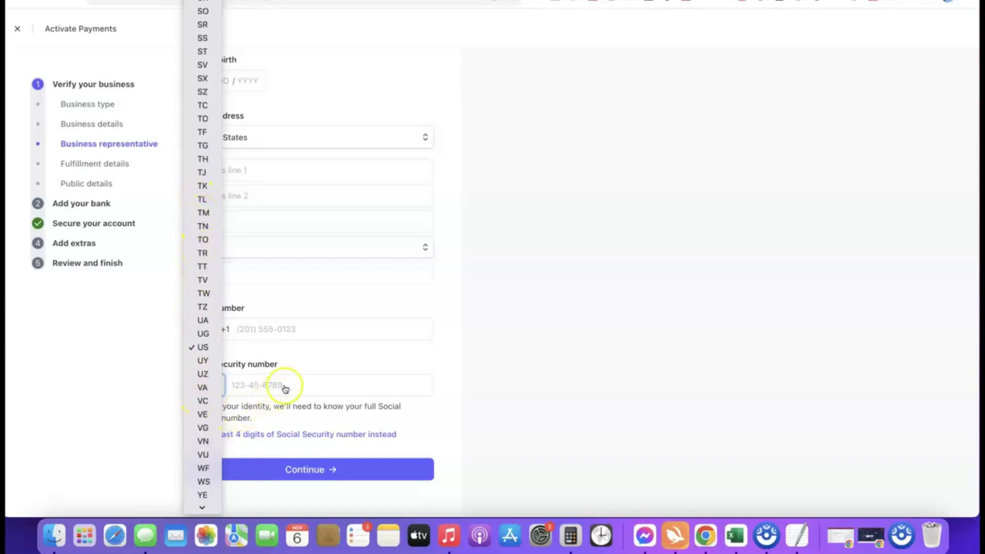
click(442, 385)
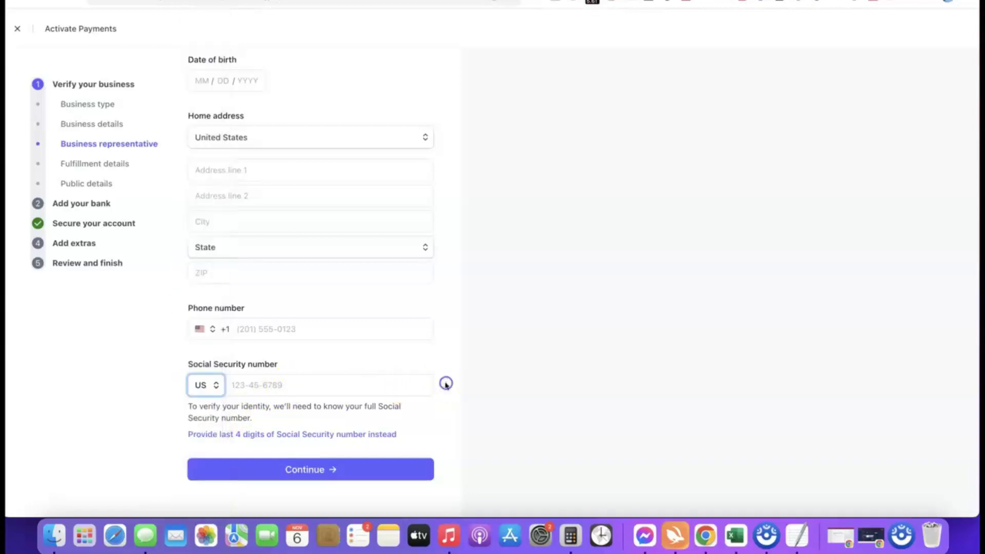
click(210, 386)
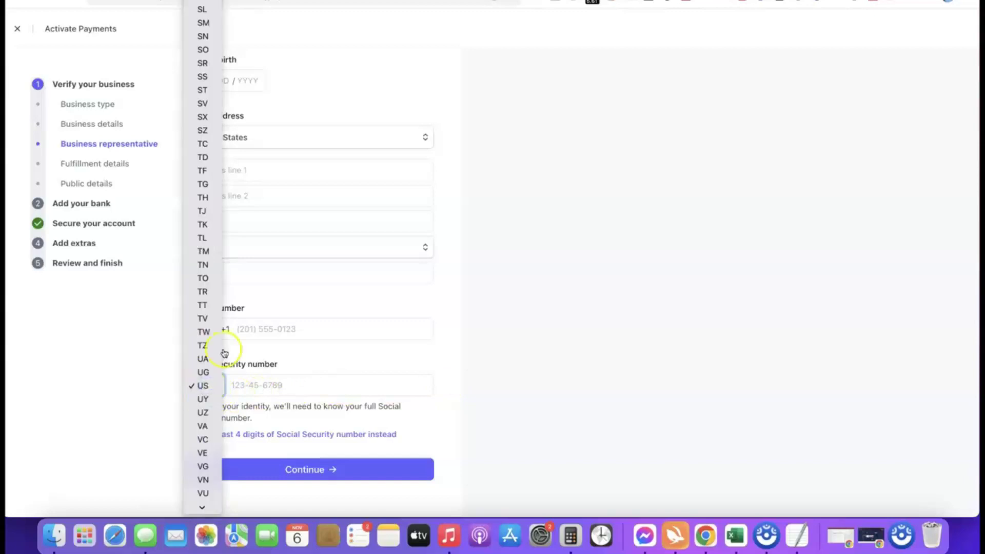
scroll(208, 359, down, 3)
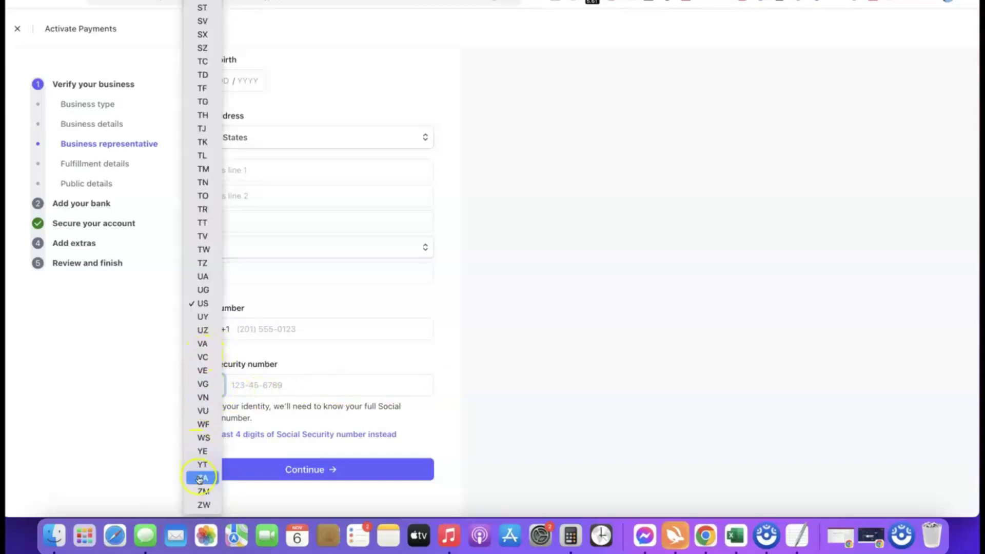
text(ng)
key(Return)
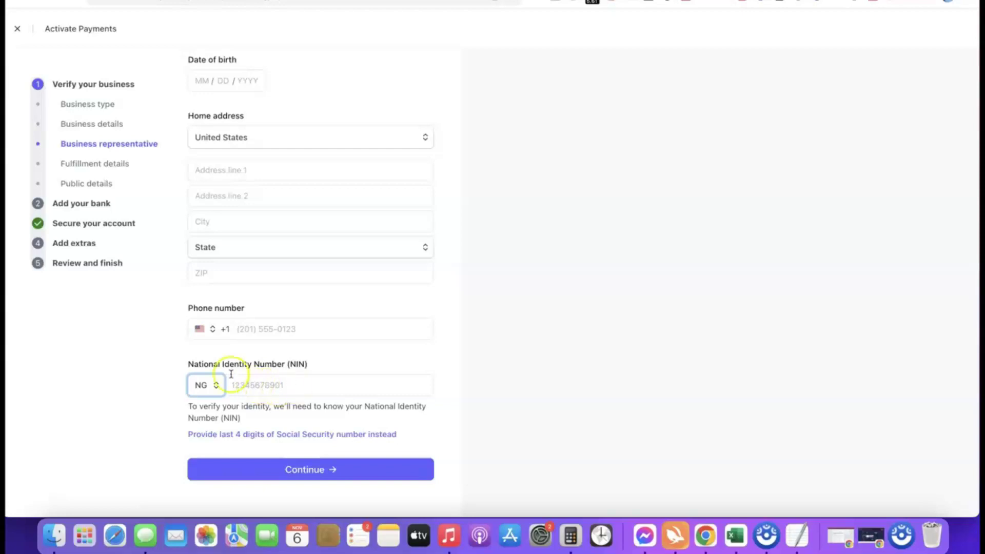
- Set the country of the business representative's phone number to Nigeria and look over the remaining personal details fields
click(200, 328)
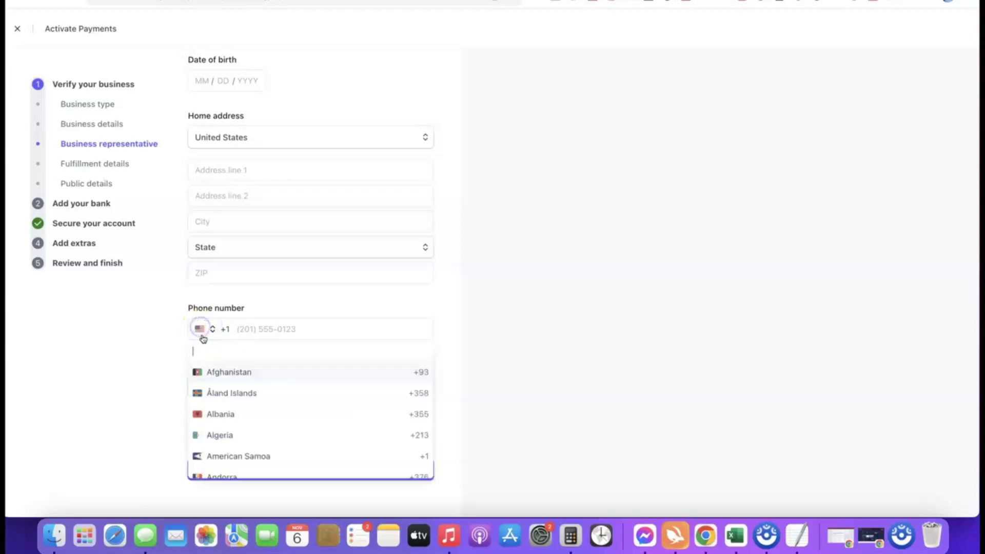
text(Nigeria)
key(Return)
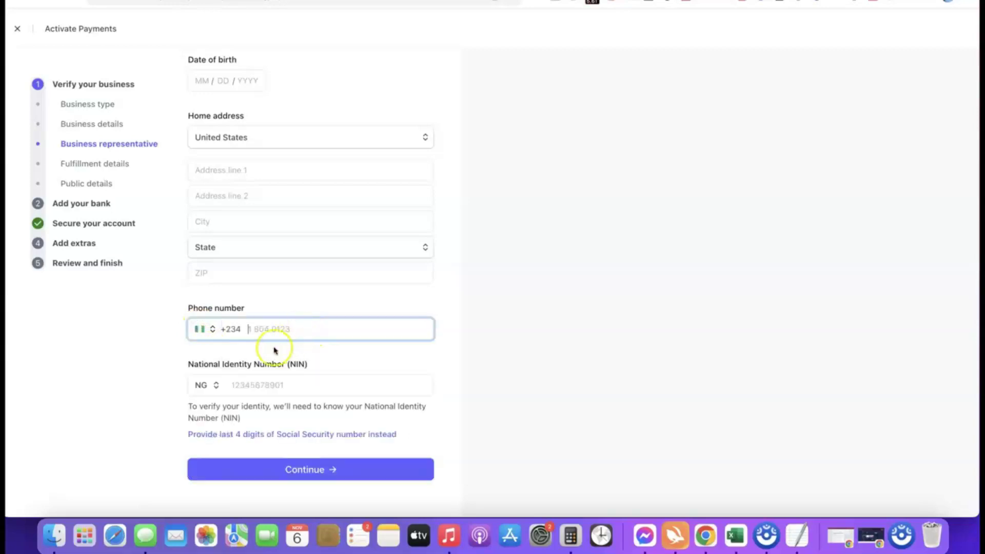
scroll(270, 312, up, 3)
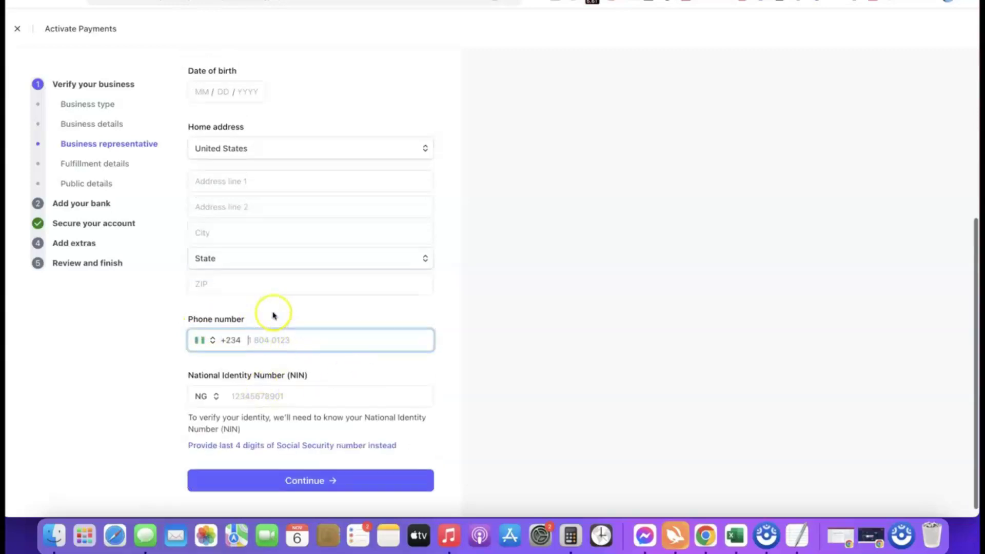
scroll(351, 229, down, 3)
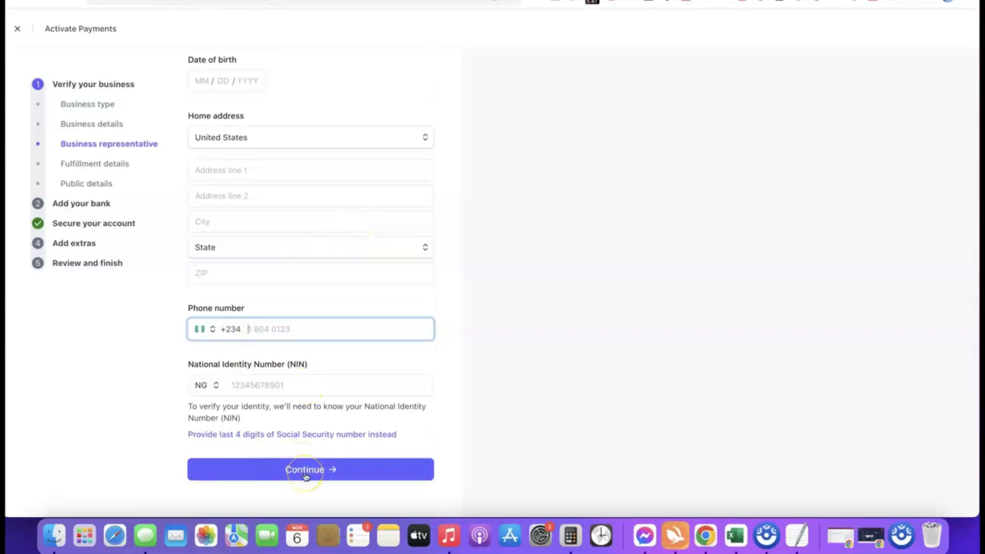
scroll(325, 365, up, 3)
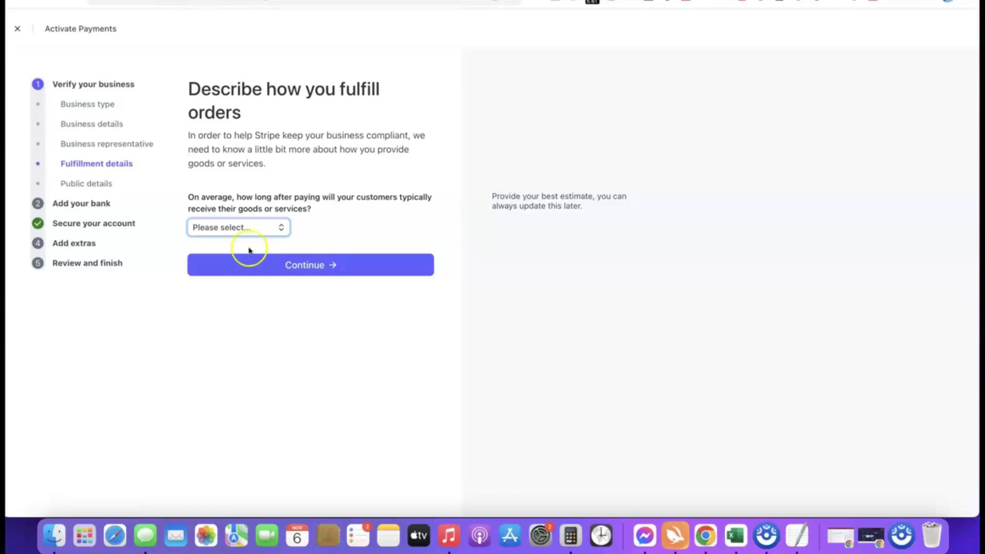
- Set how long after paying customers receive their goods to Within one day and submit the fulfillment details
click(259, 234)
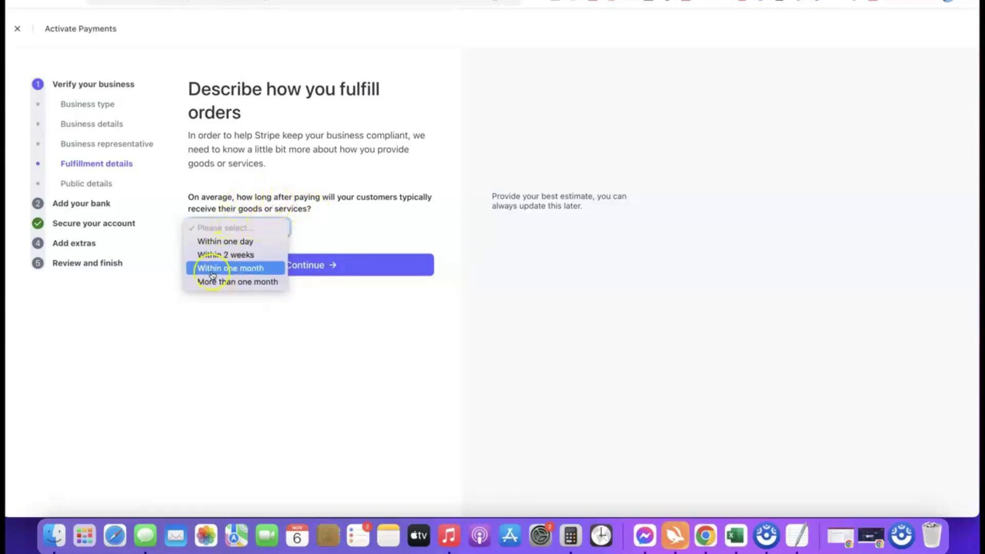
click(240, 256)
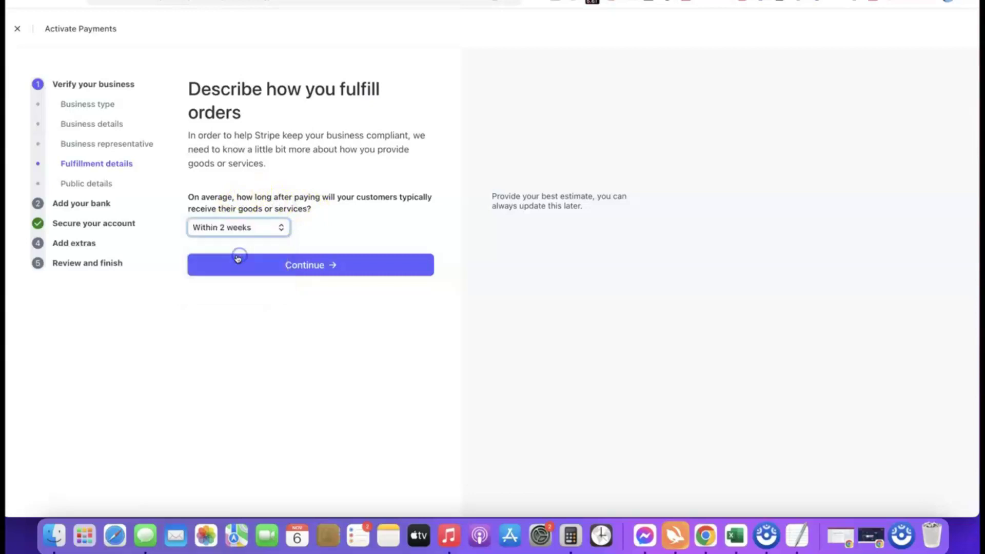
click(256, 228)
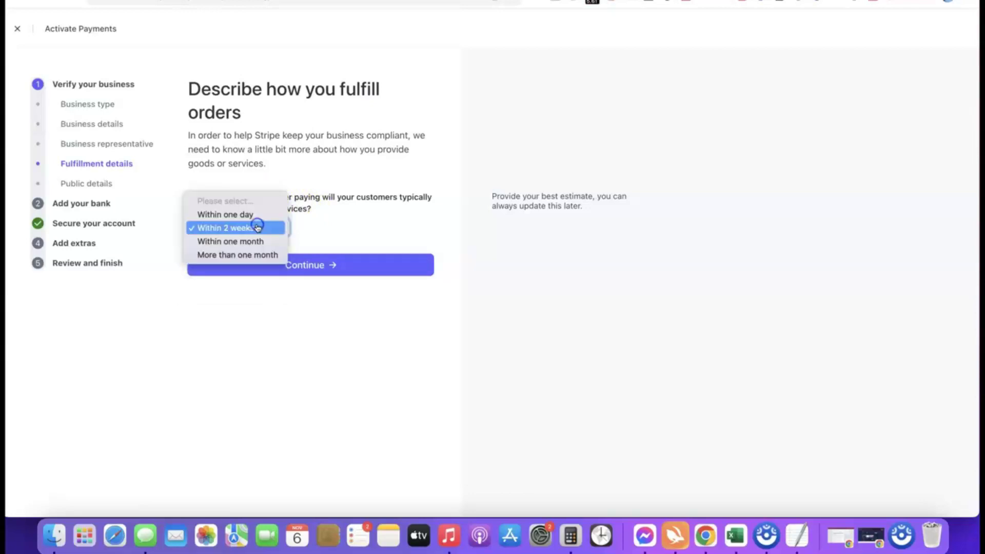
click(228, 214)
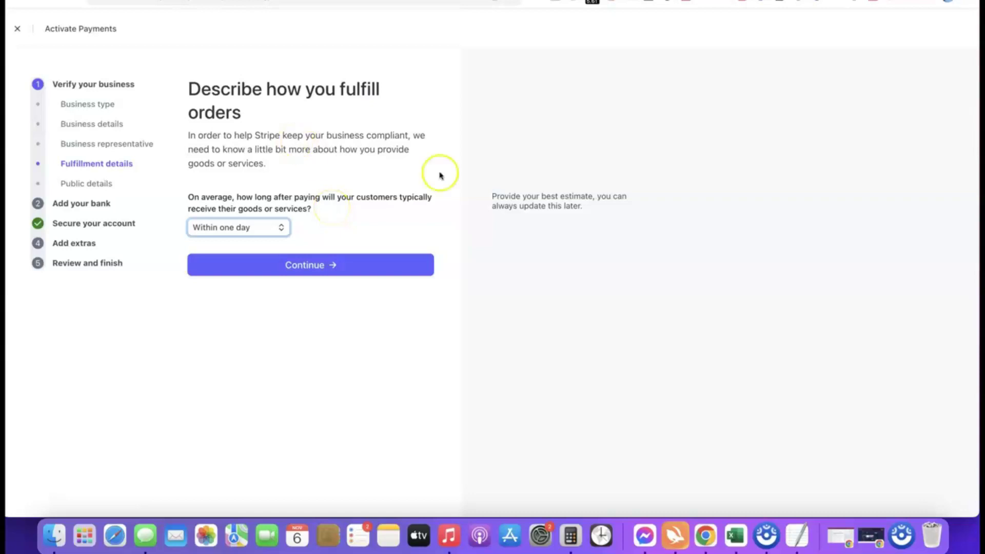
click(307, 266)
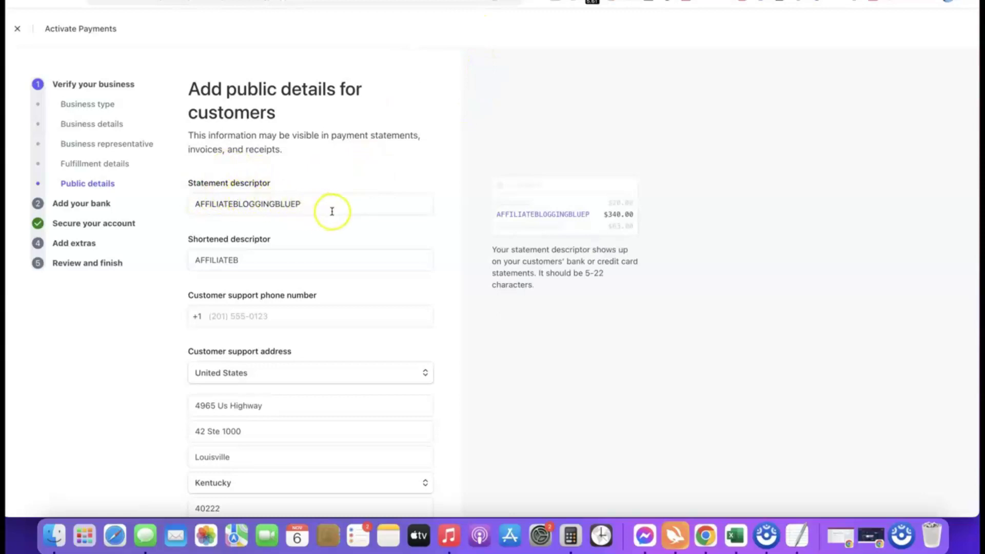
- Review the public details form, covering the statement descriptor, shortened descriptor, customer support phone number and support address
click(514, 214)
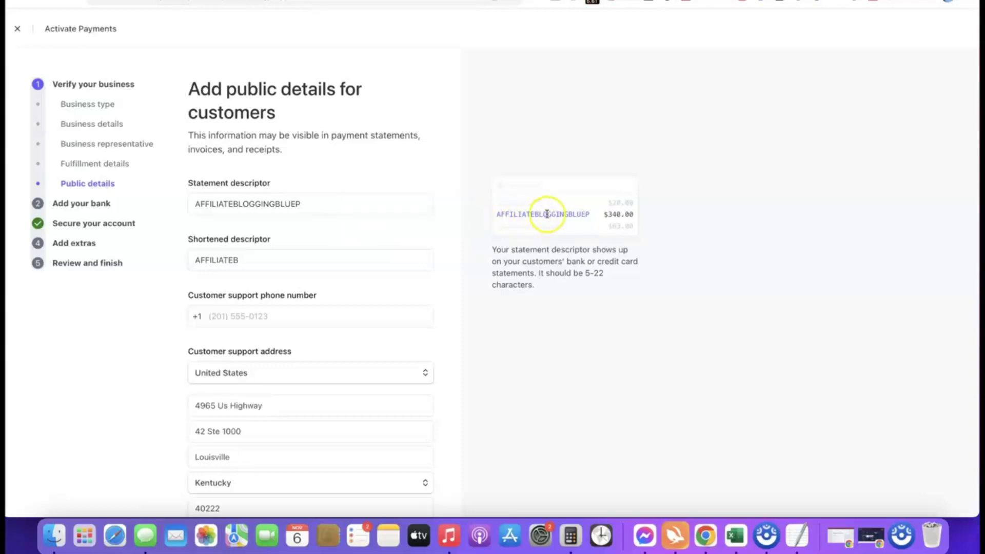
click(323, 206)
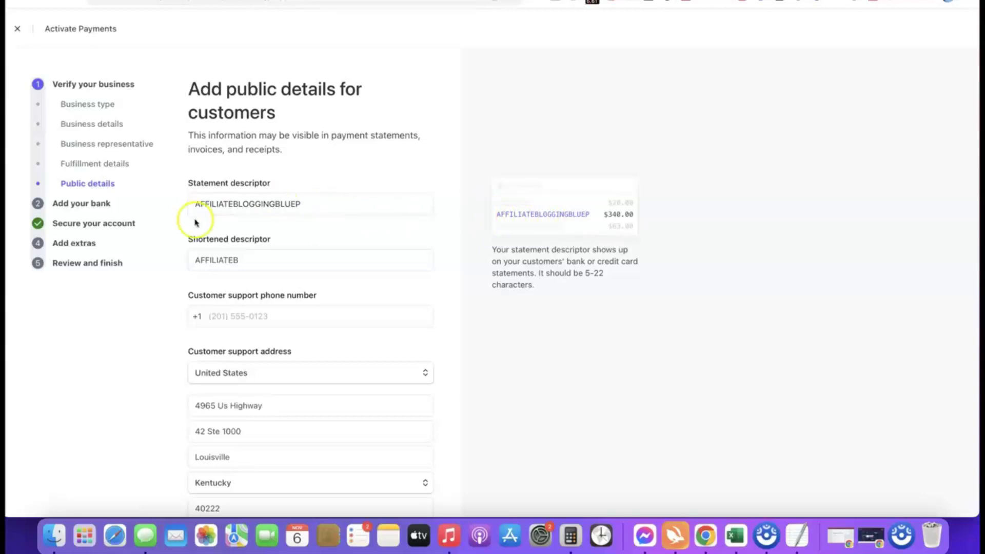
click(270, 265)
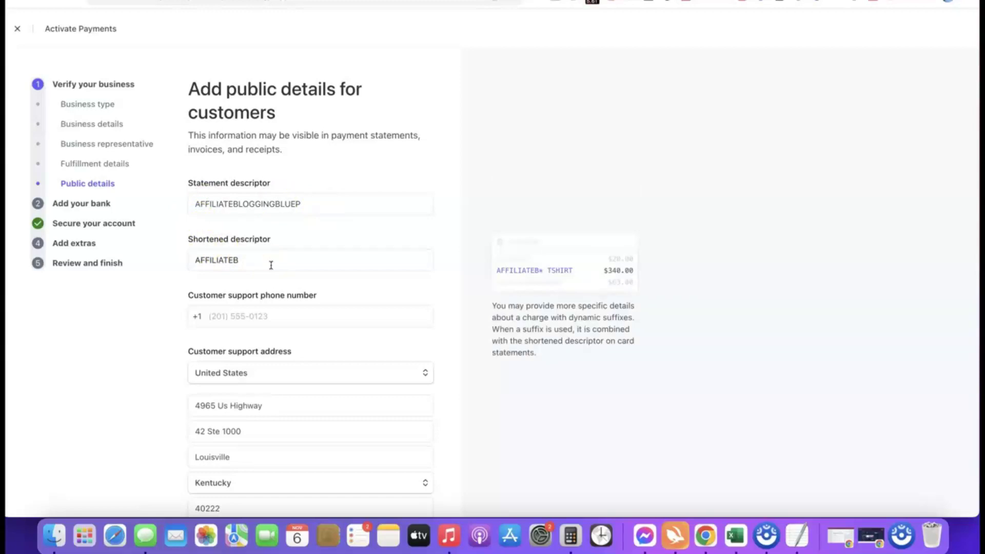
click(213, 273)
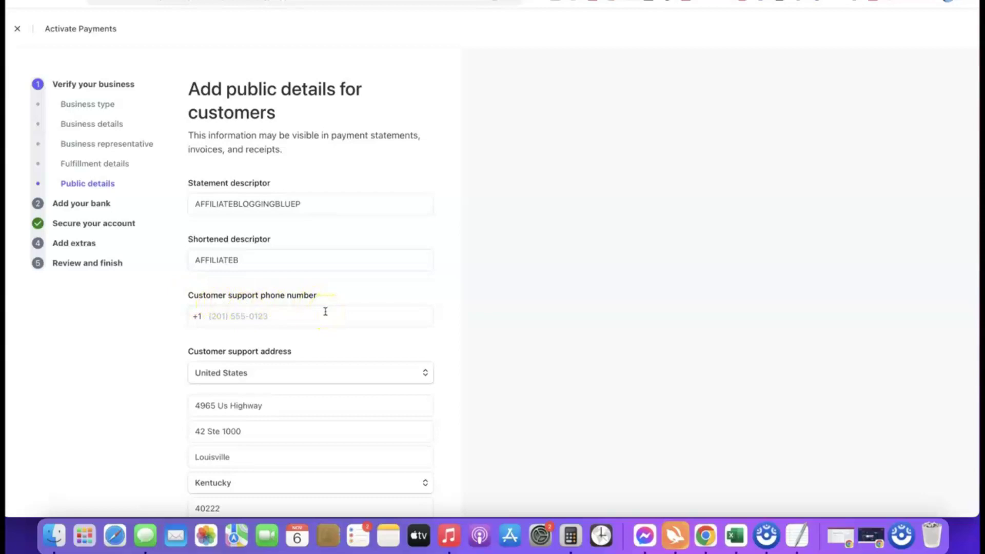
click(242, 202)
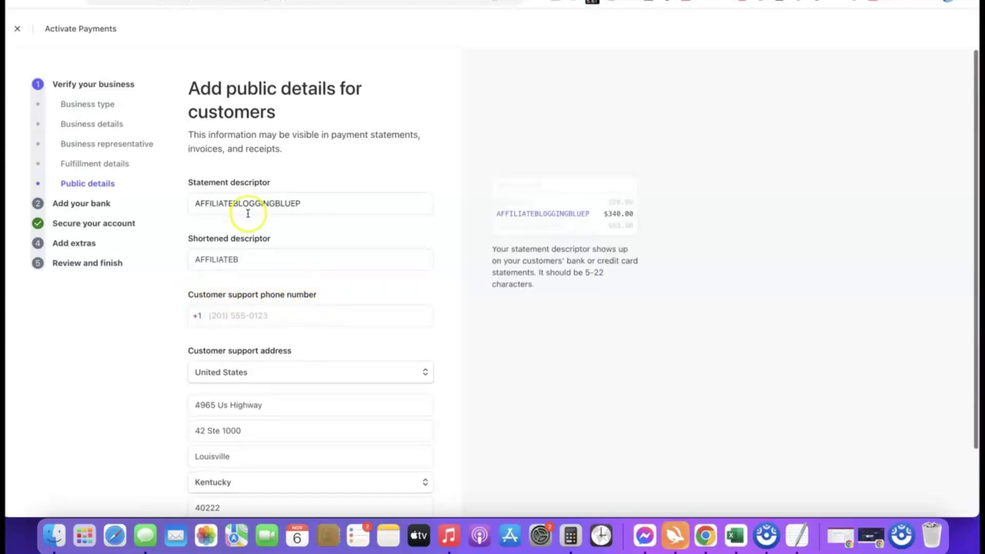
click(196, 288)
scroll(196, 288, down, 3)
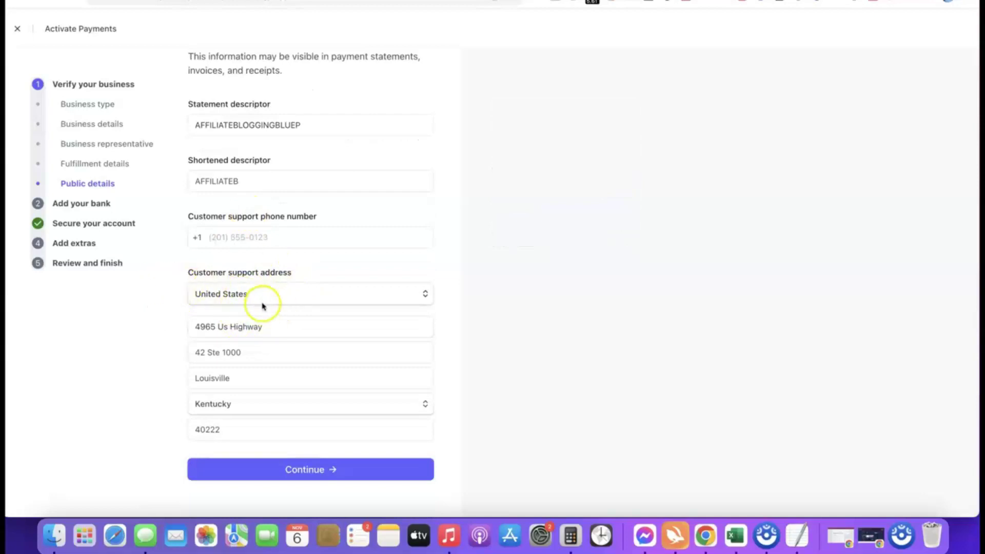
scroll(261, 305, up, 3)
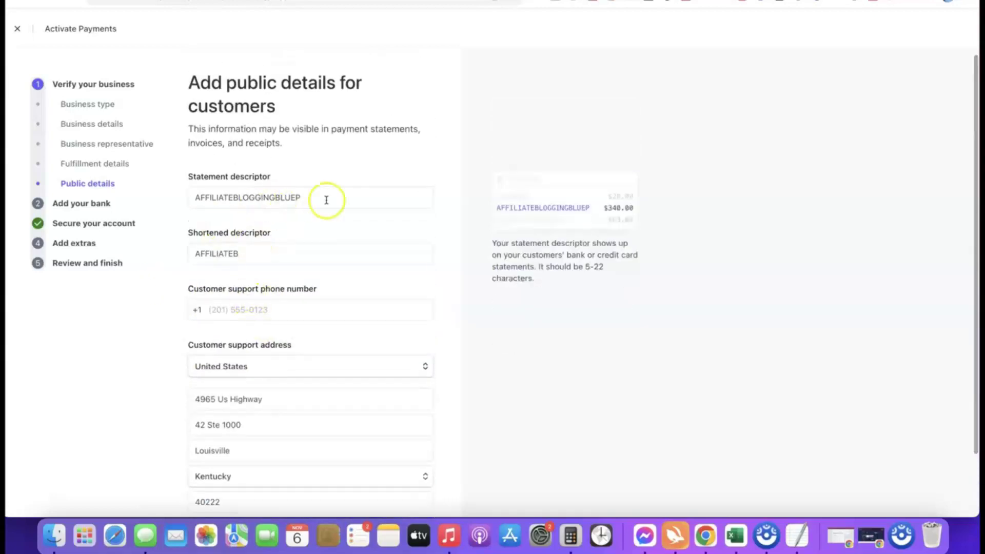
- Submit the public details for customers, keeping the suggested statement descriptor, shortened descriptor and United States support address
scroll(287, 171, down, 3)
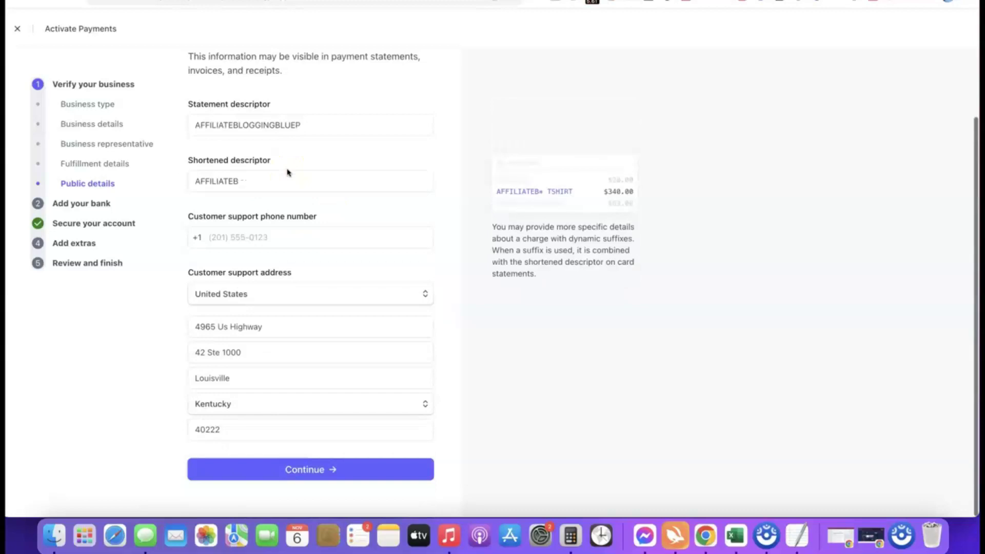
click(255, 468)
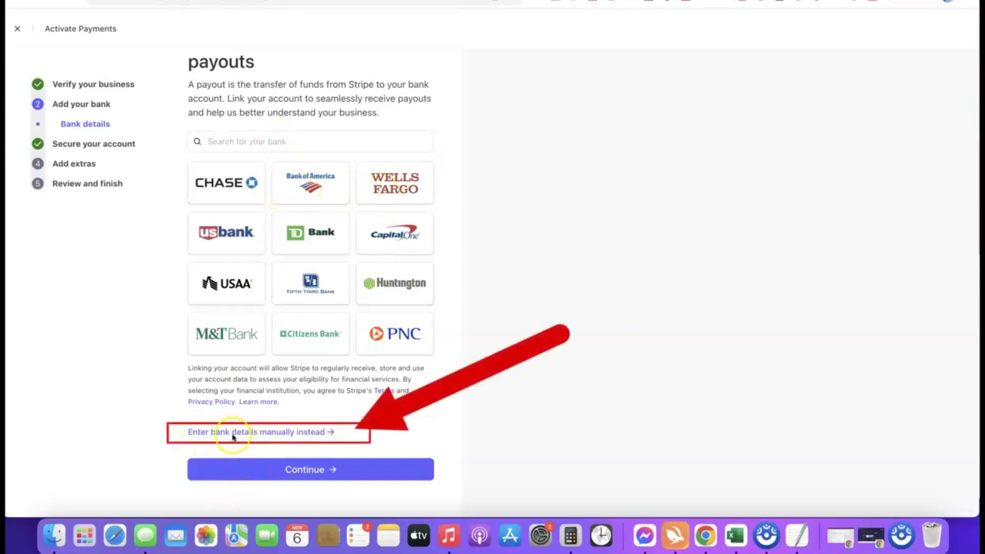
- Add the payout bank manually with its routing number and confirmed account number, save it and continue with that account
click(286, 434)
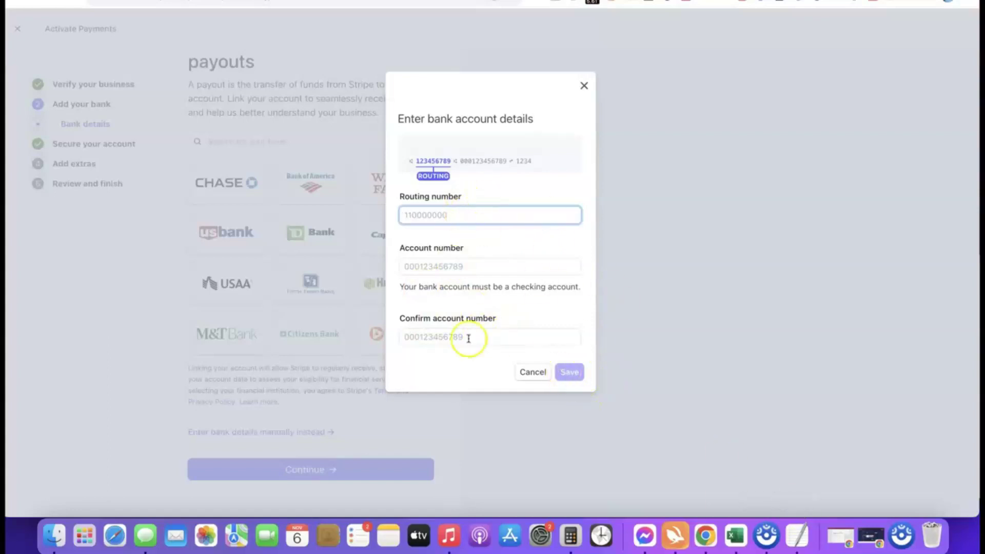
click(793, 535)
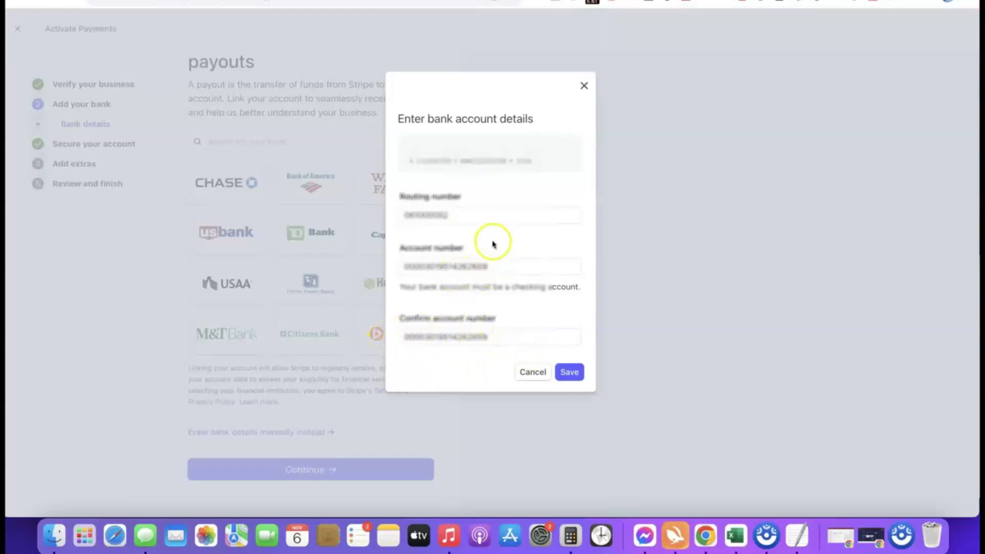
click(571, 373)
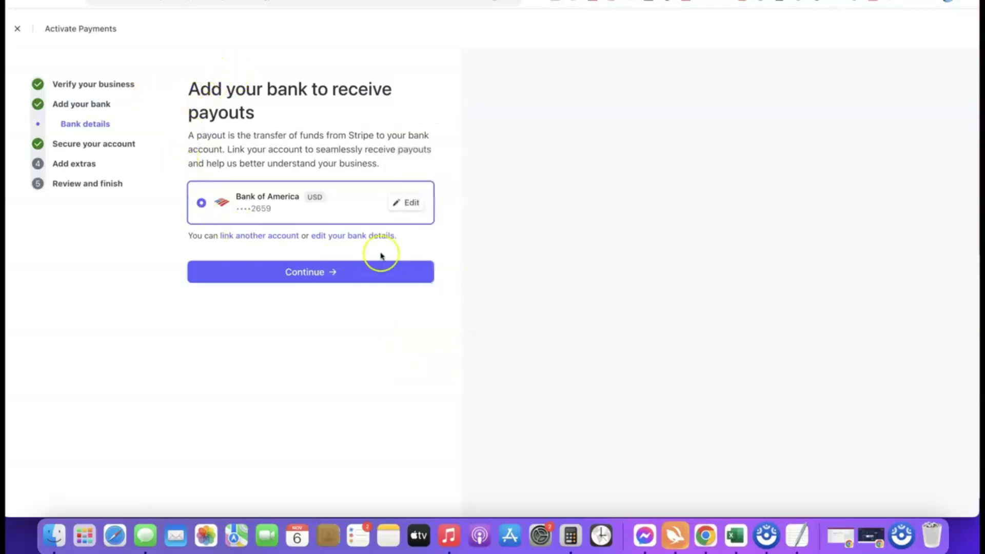
click(305, 272)
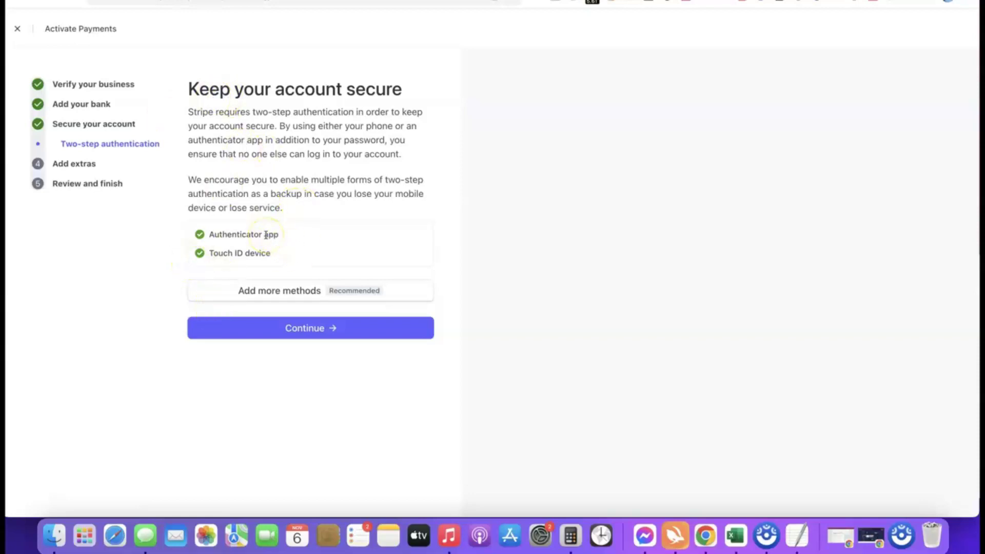
- Continue with the existing two-step authentication methods and skip the optional sales tax calculation and climate contributions
click(314, 329)
scroll(346, 160, down, 1)
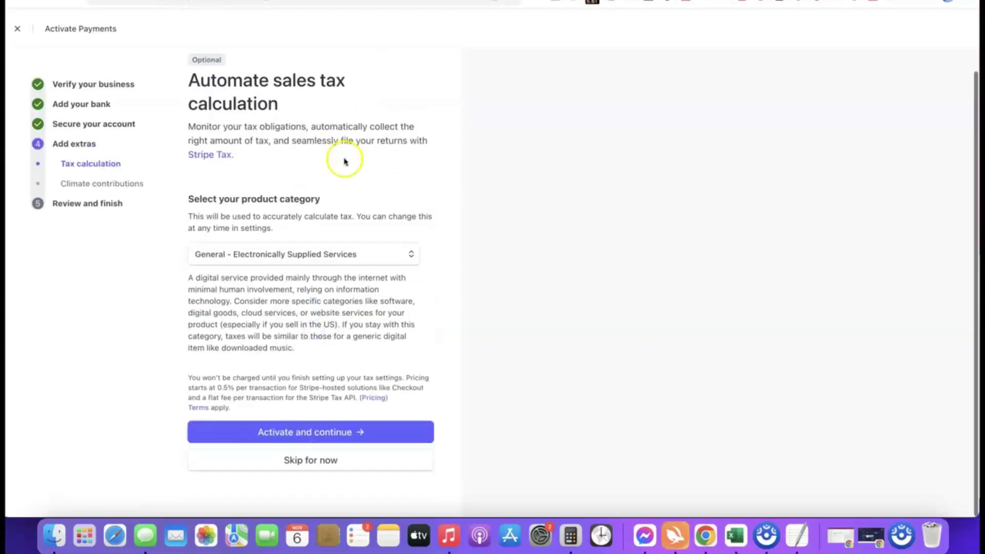
click(307, 464)
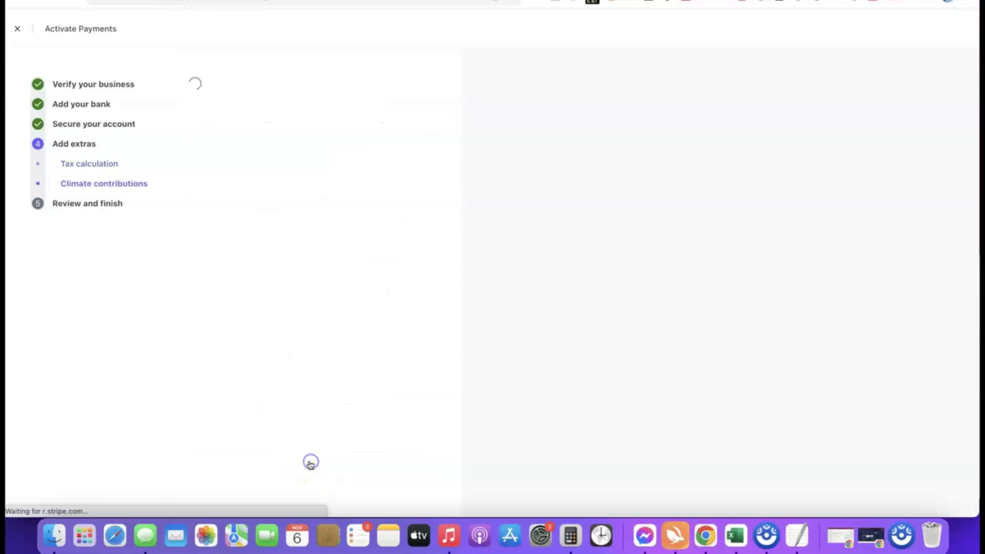
click(329, 468)
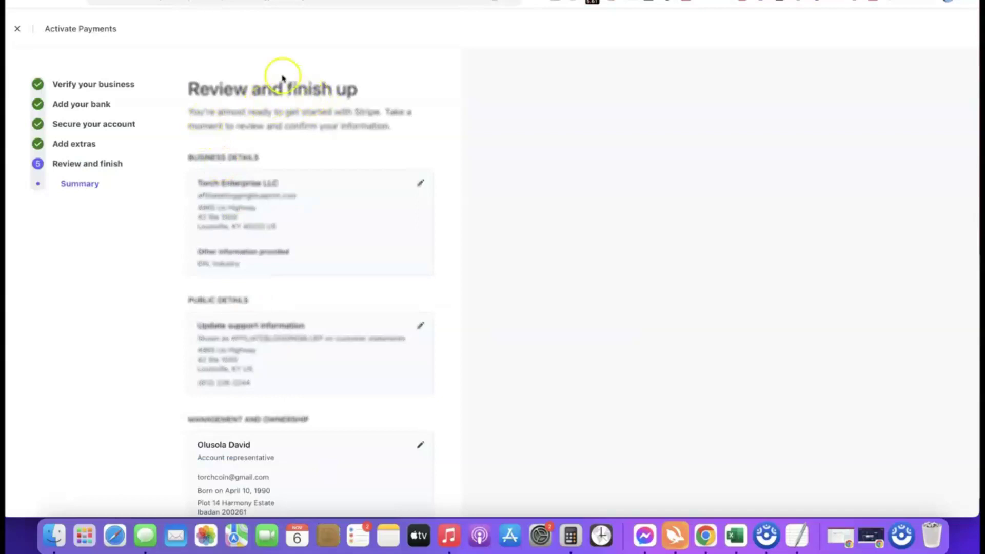
- Review the summary of business, public, ownership and payout details, then agree to the terms and submit the activation form
scroll(282, 79, down, 5)
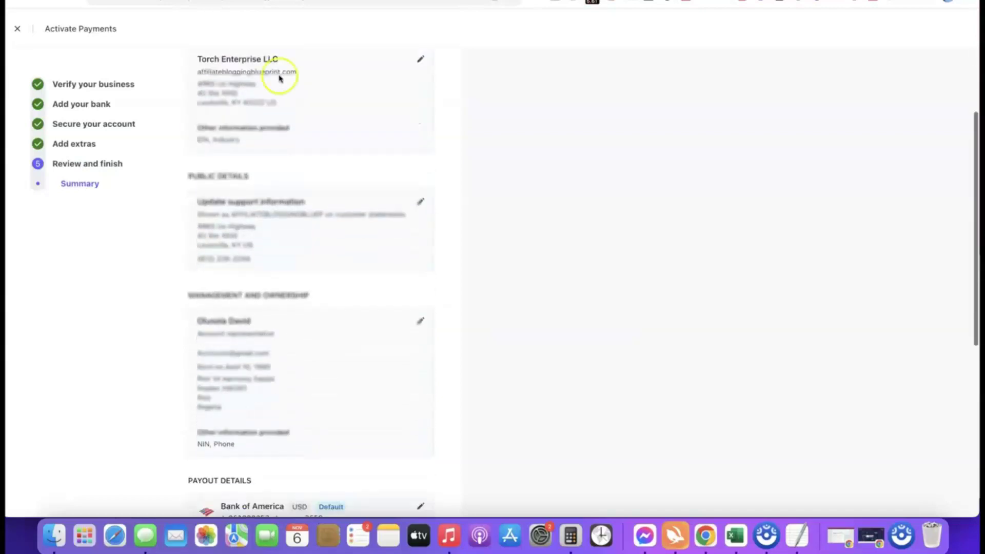
scroll(277, 77, up, 2)
scroll(308, 99, down, 10)
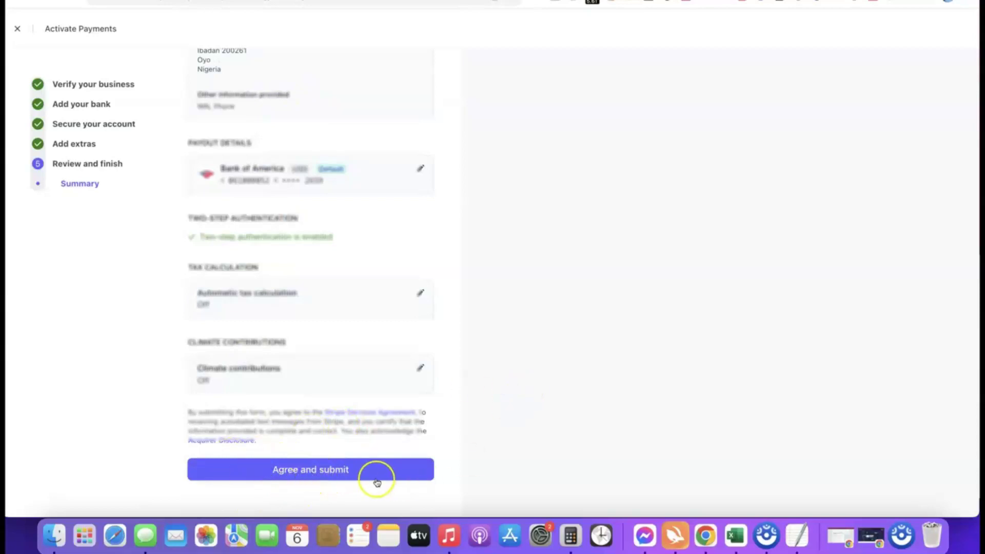
click(291, 470)
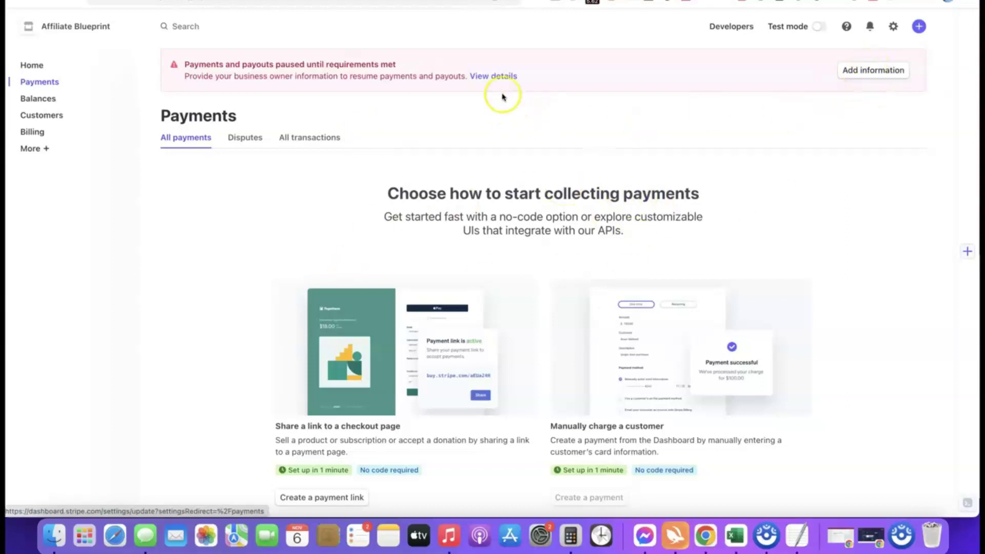
- Open the required business owner information and start updating the account representative's missing details under management and ownership
click(853, 70)
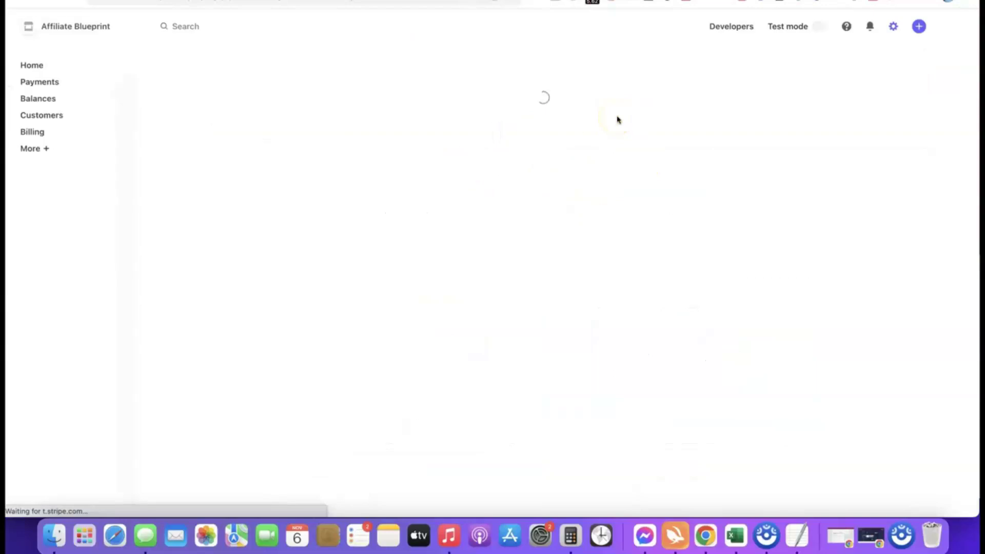
scroll(501, 136, down, 2)
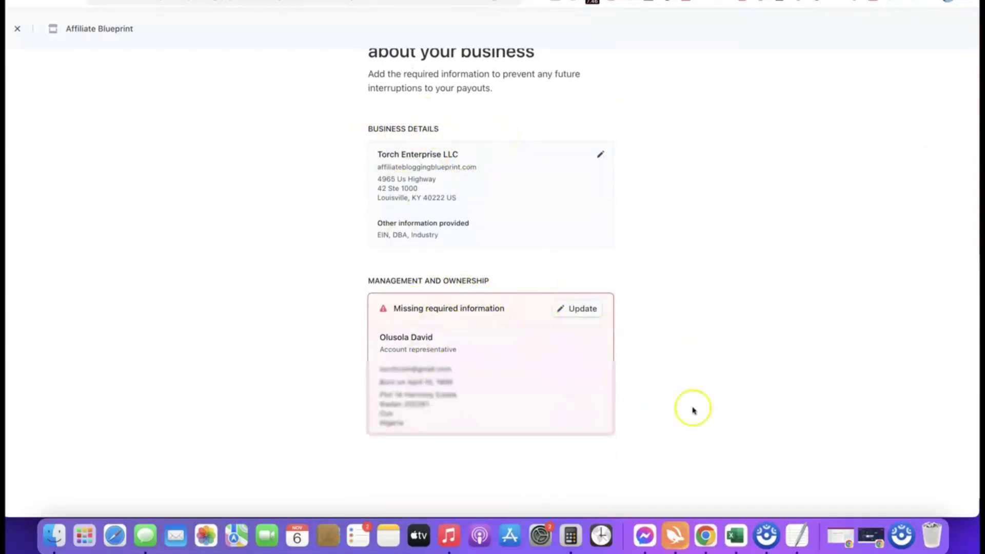
scroll(725, 286, down, 1)
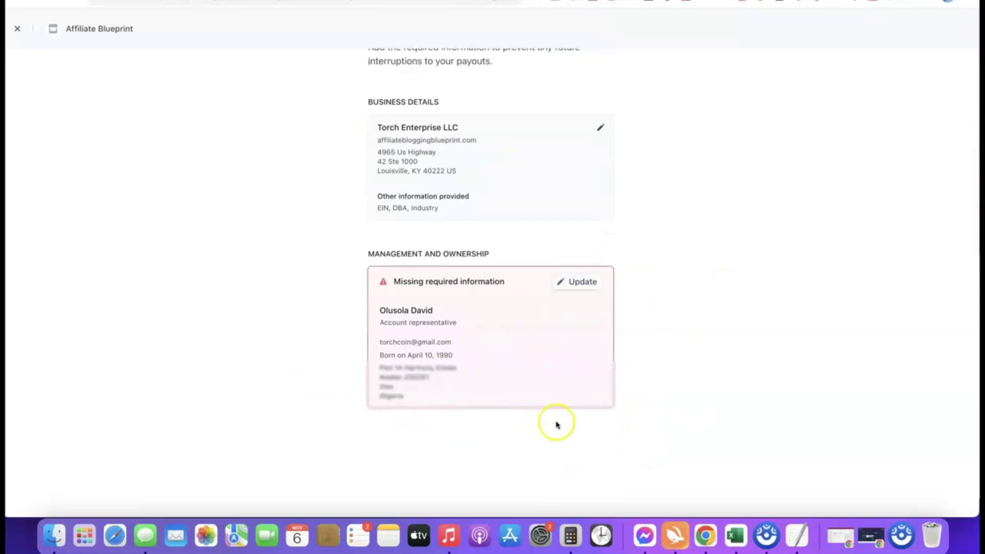
click(580, 285)
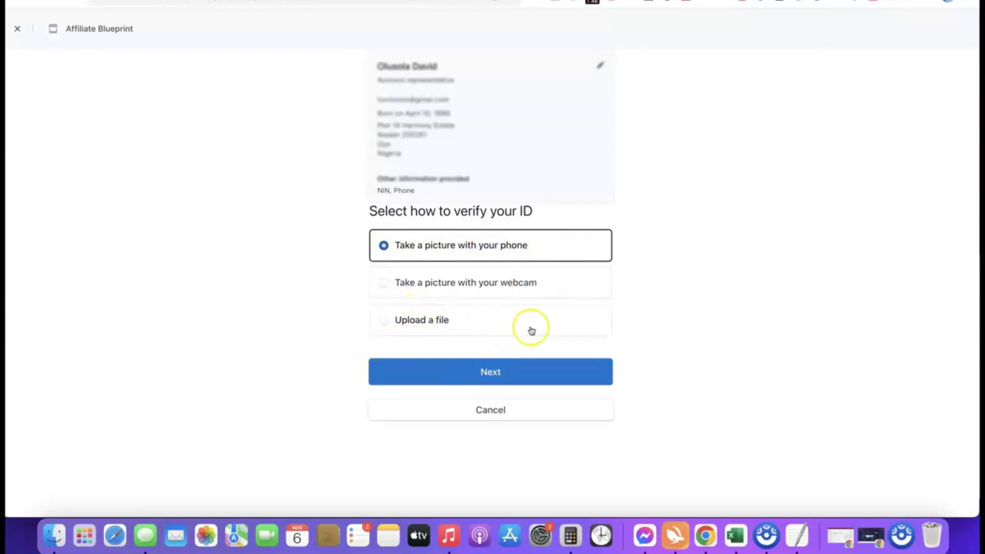
- Choose to verify the ID by uploading a file, with Driver's license as the identification type
click(394, 320)
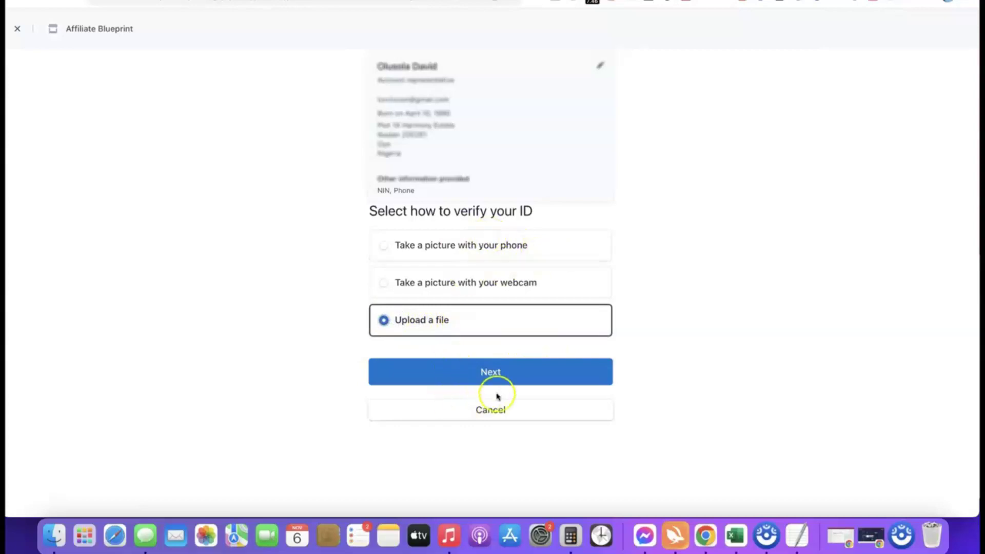
click(485, 371)
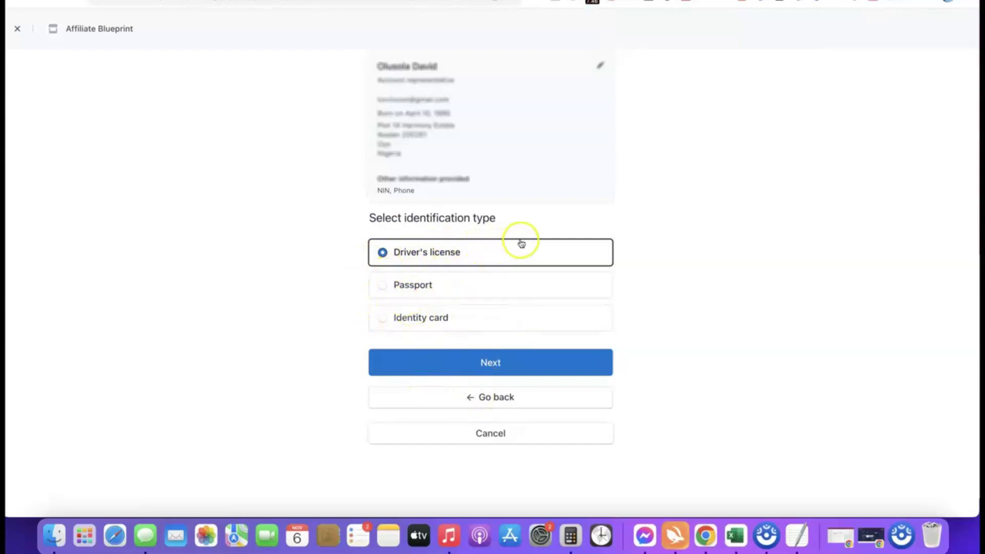
click(491, 364)
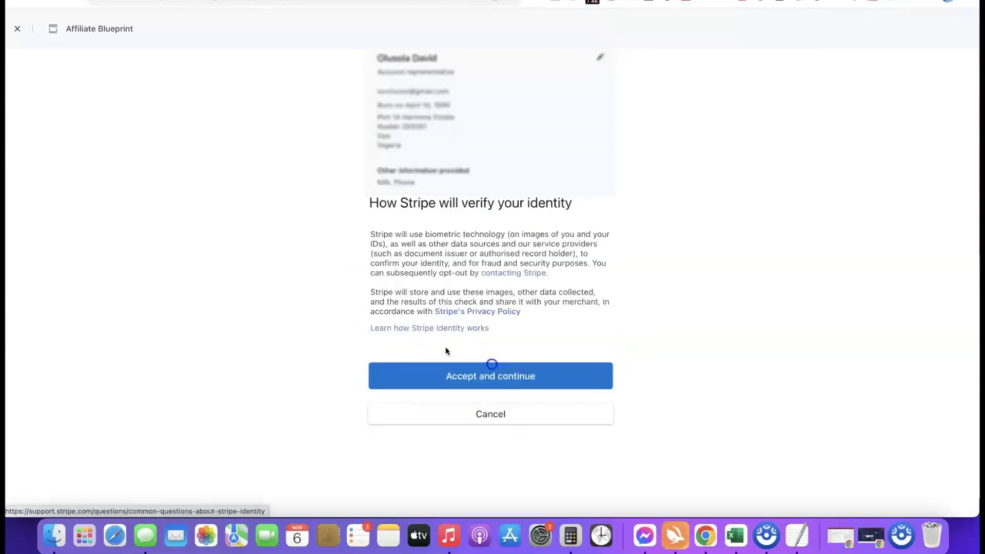
- Accept the identity verification terms and upload the Drivers License image as the front of the identity document
click(477, 377)
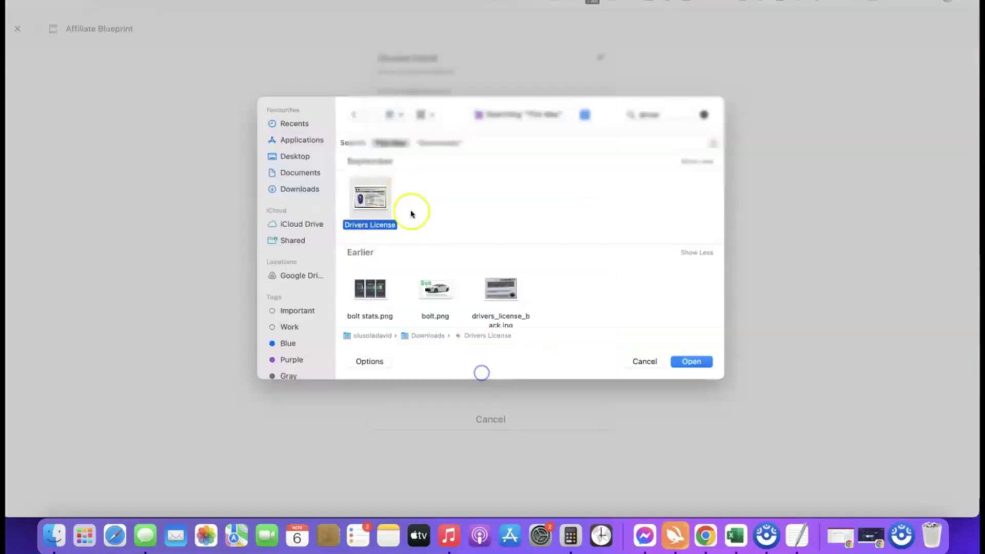
click(690, 362)
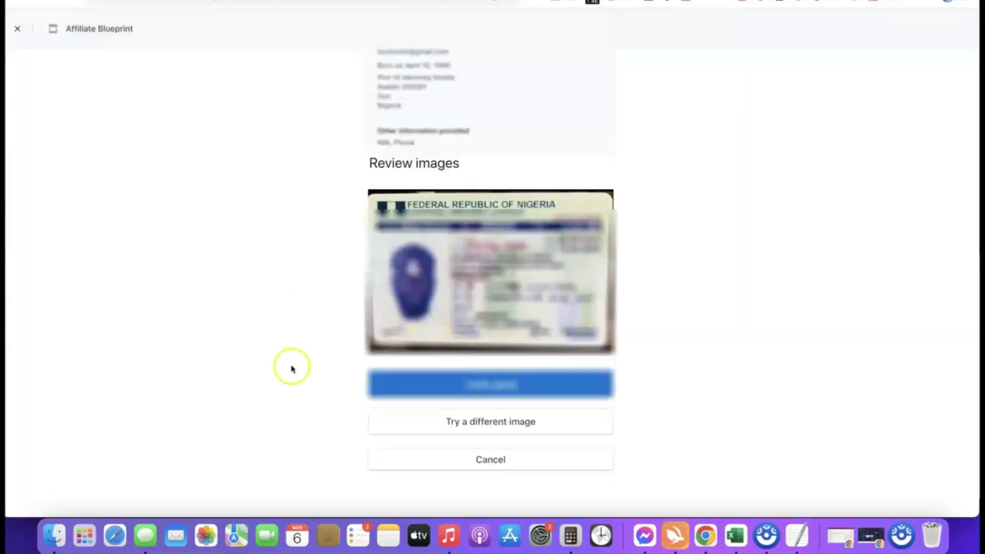
click(493, 383)
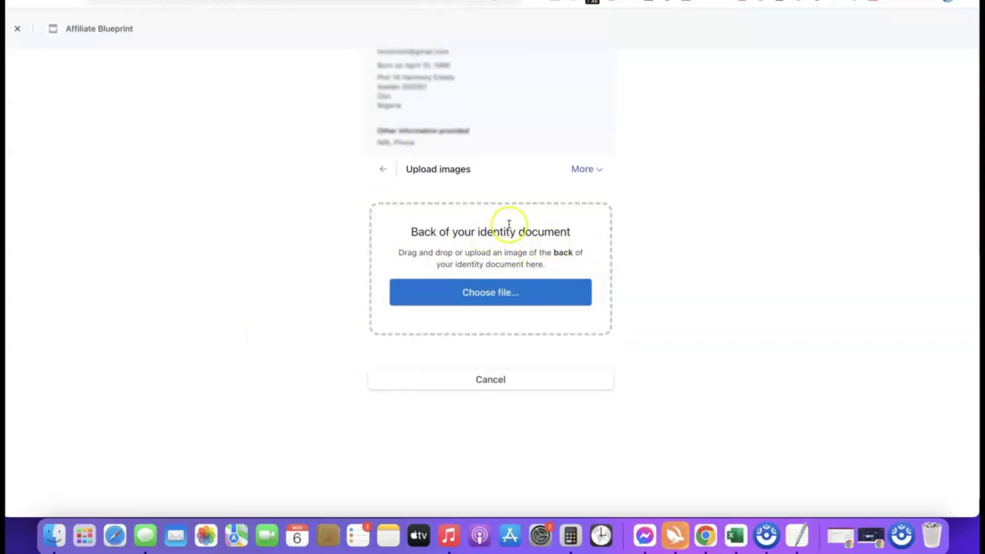
- Upload drivers_license_back.jpg as the back of the identity document, continue with that image anyway and return to the dashboard
click(492, 293)
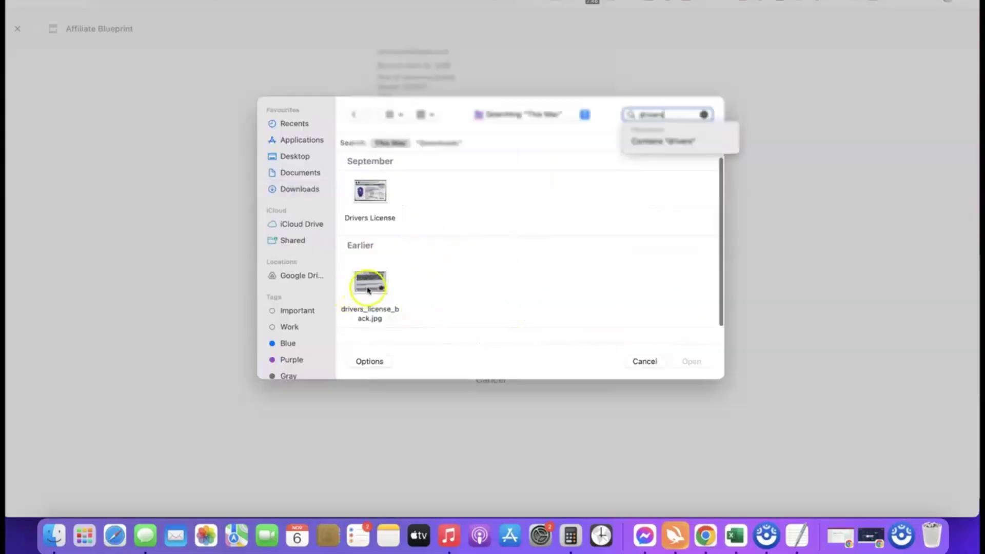
click(367, 291)
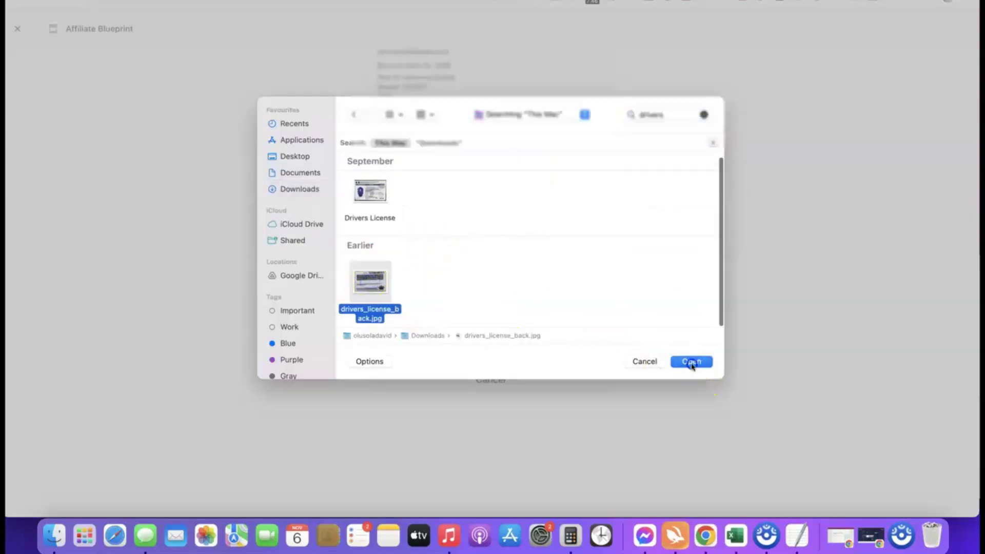
click(691, 362)
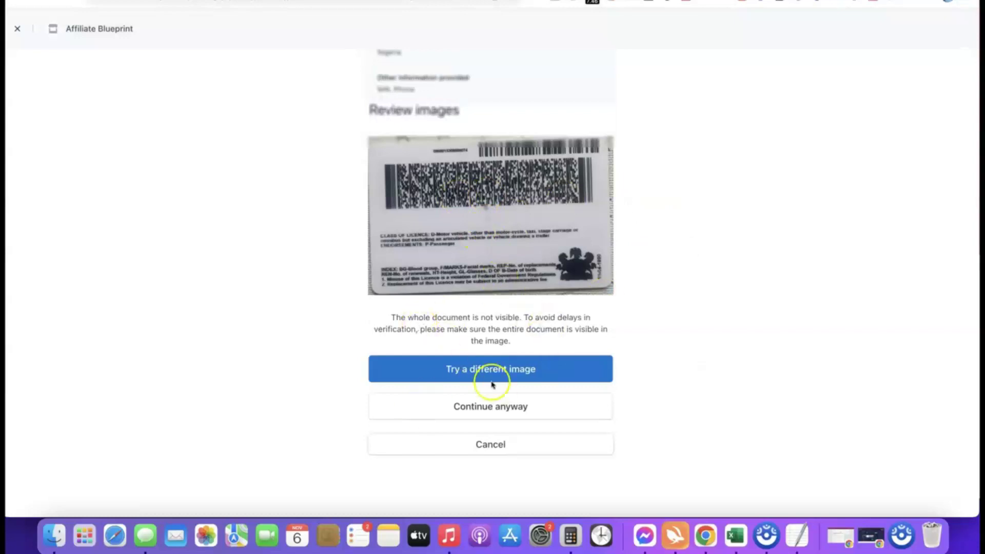
click(484, 406)
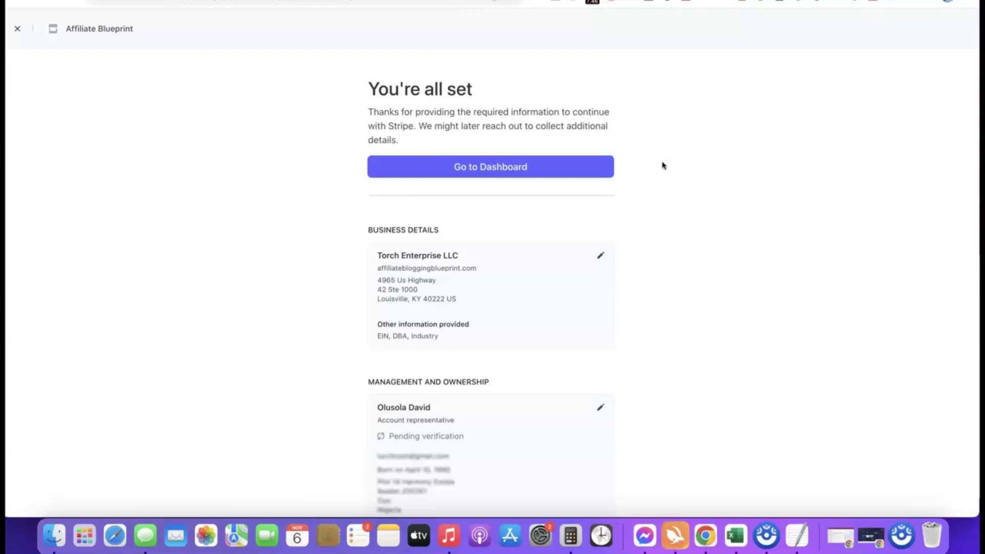
click(490, 166)
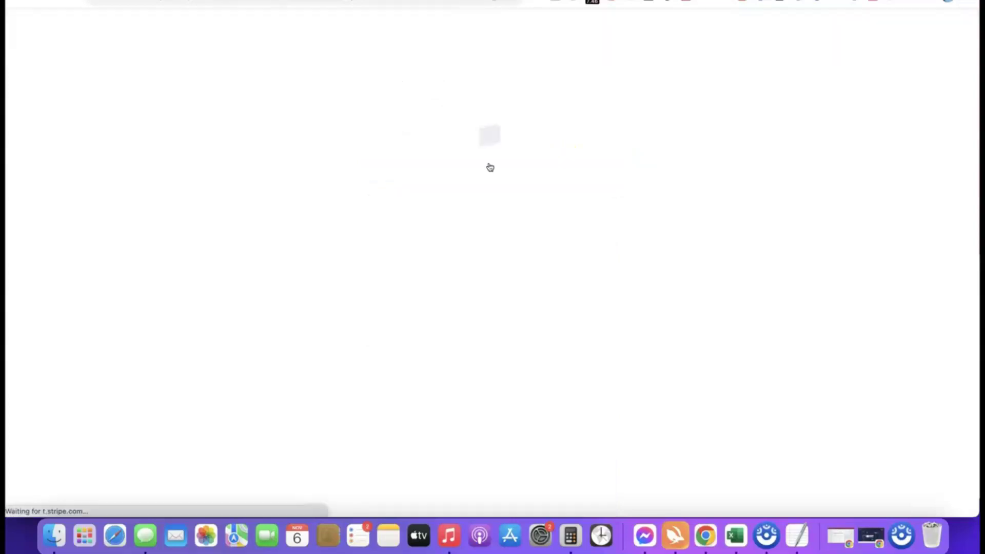